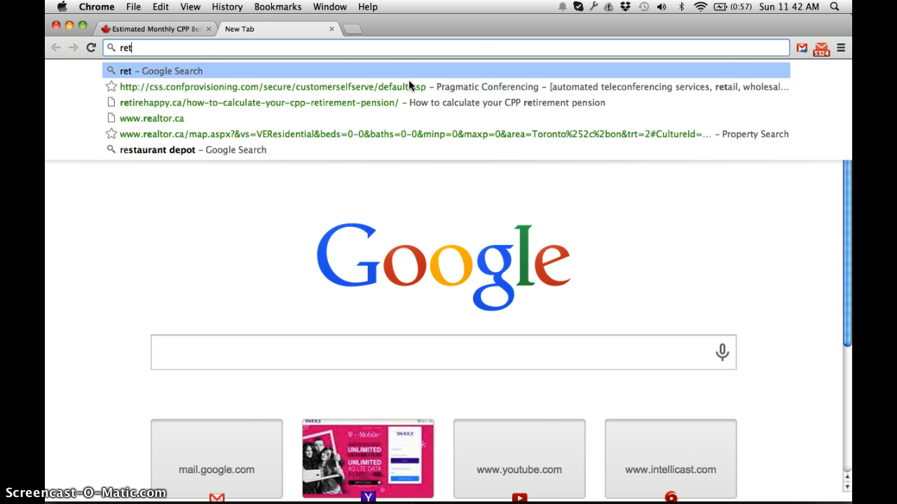
# Search the web for "retire income calculator canada"
pyautogui.write('incom')
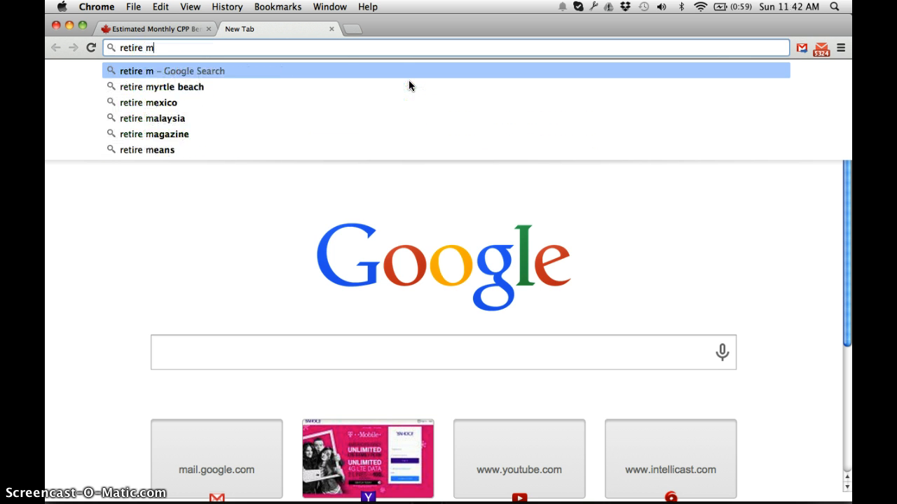
pyautogui.press('BackSpace')
pyautogui.write('income cal')
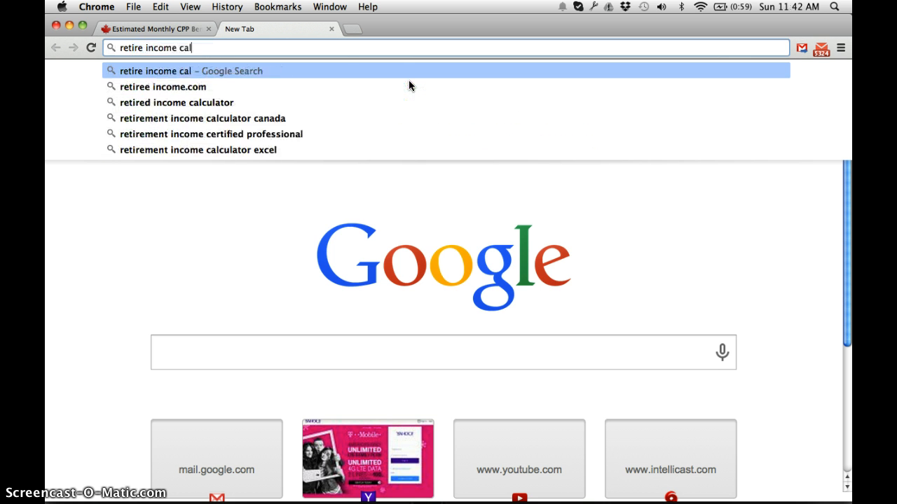
pyautogui.write('culator ')
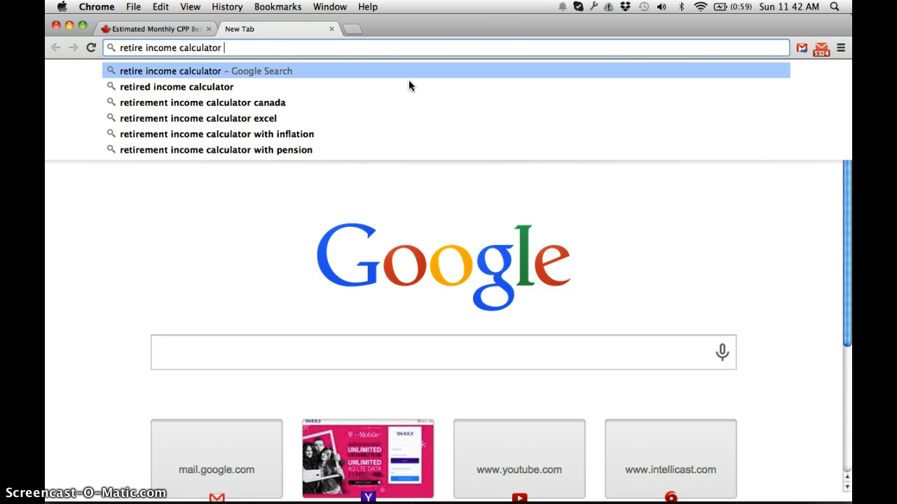
pyautogui.write('canada')
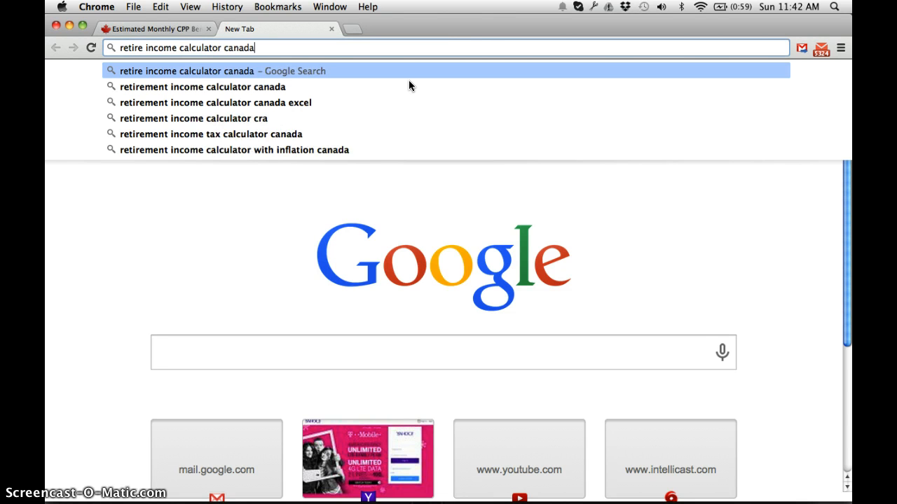
pyautogui.press('Return')
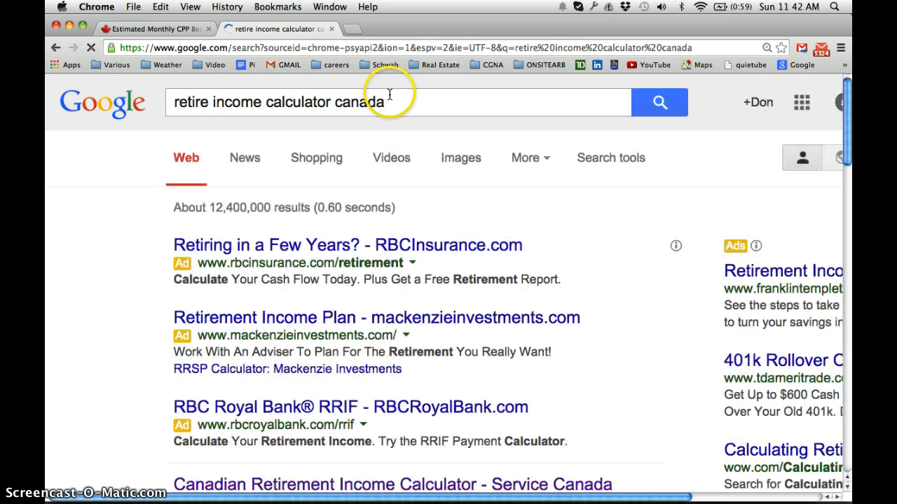
# Open the Service Canada "Canadian Retirement Income Calculator" result and read its introduction and requirements
pyautogui.scroll(-5, 396, 389)
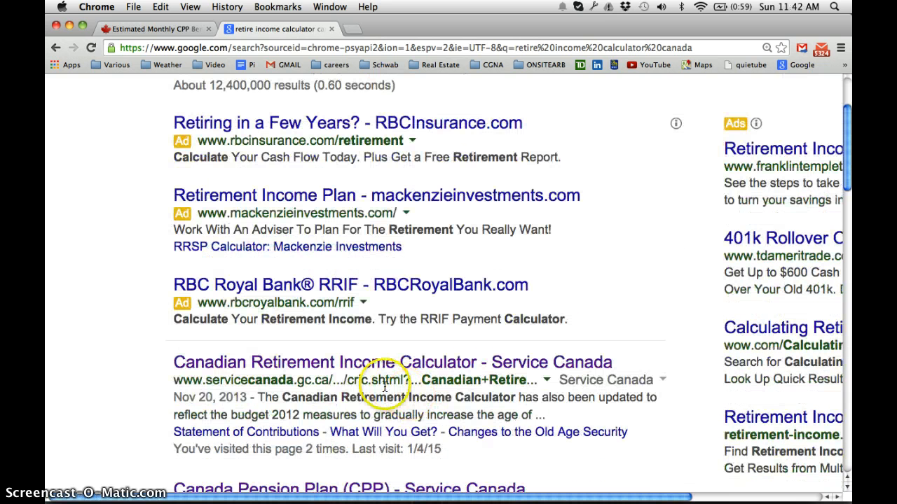
pyautogui.click(341, 358)
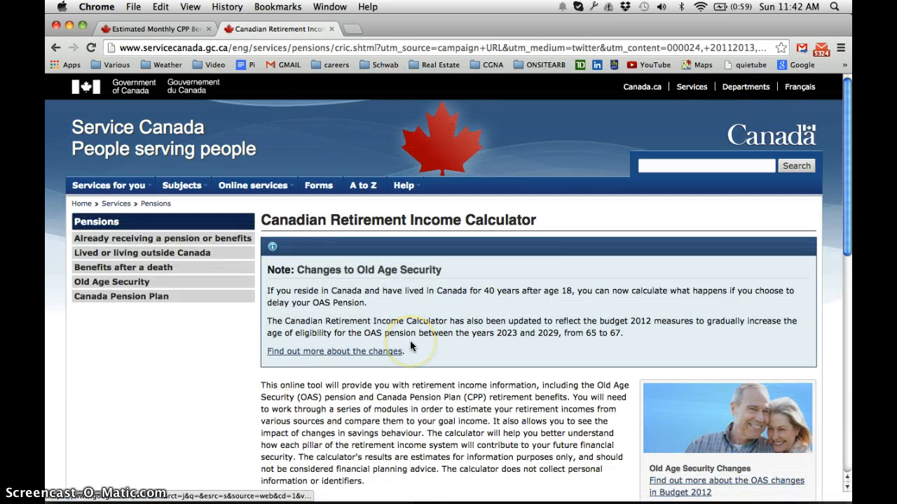
pyautogui.scroll(-2, 411, 346)
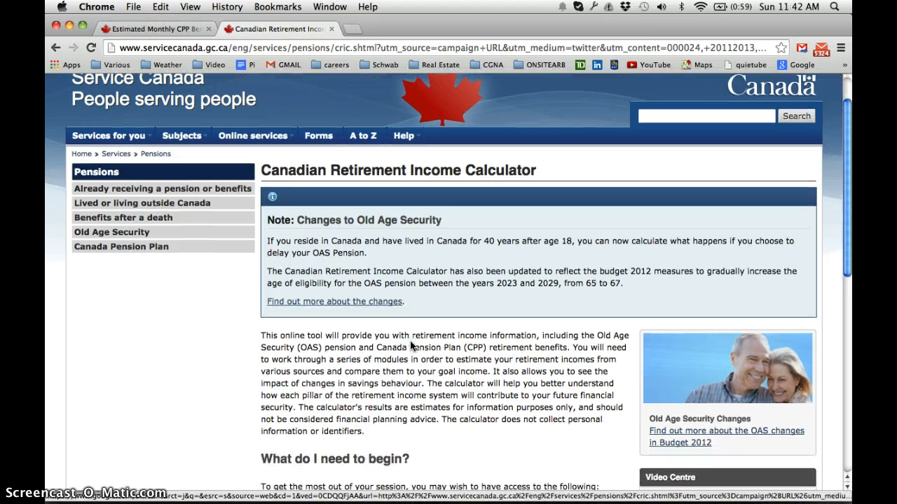
pyautogui.scroll(-1, 411, 346)
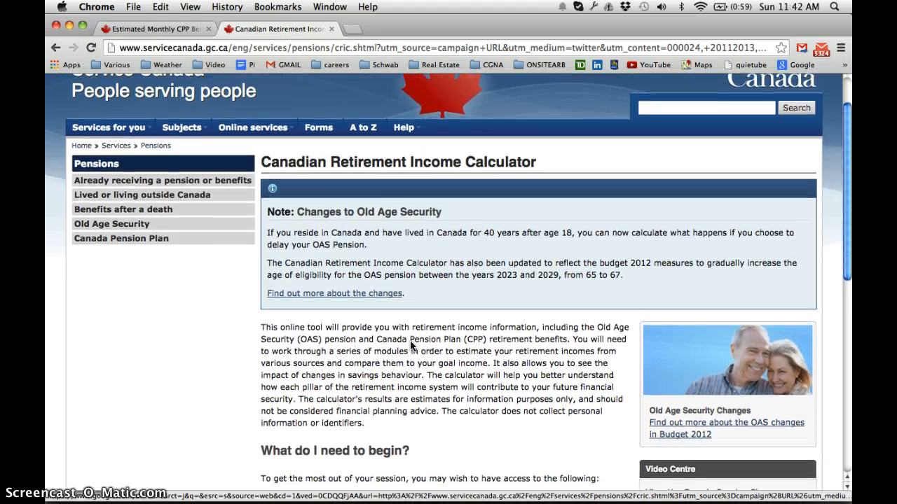
pyautogui.scroll(-2, 412, 346)
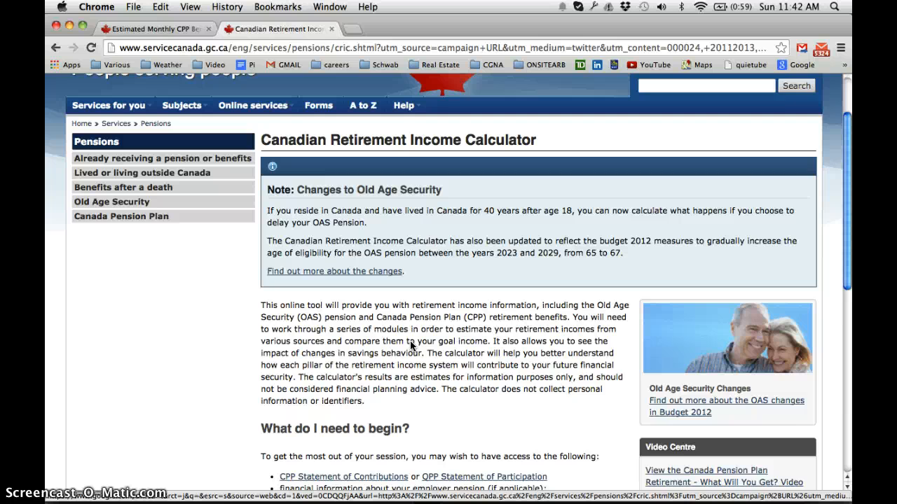
pyautogui.scroll(-5, 411, 346)
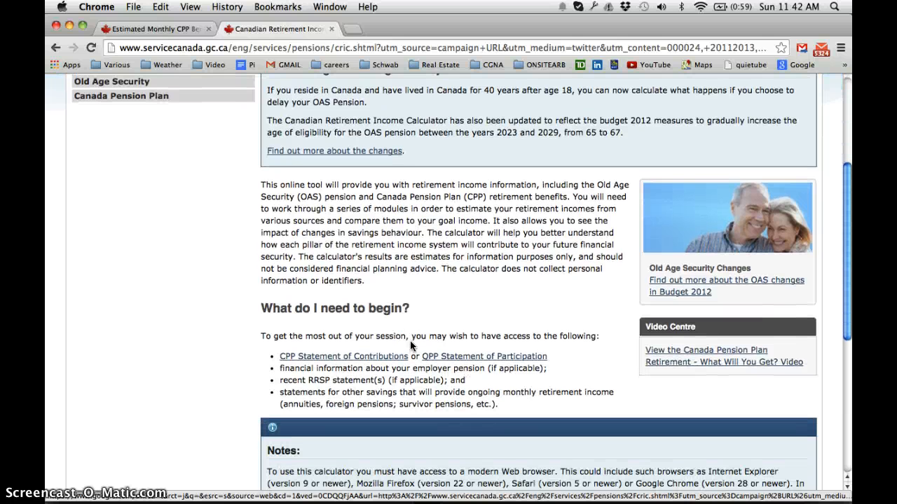
pyautogui.click(392, 350)
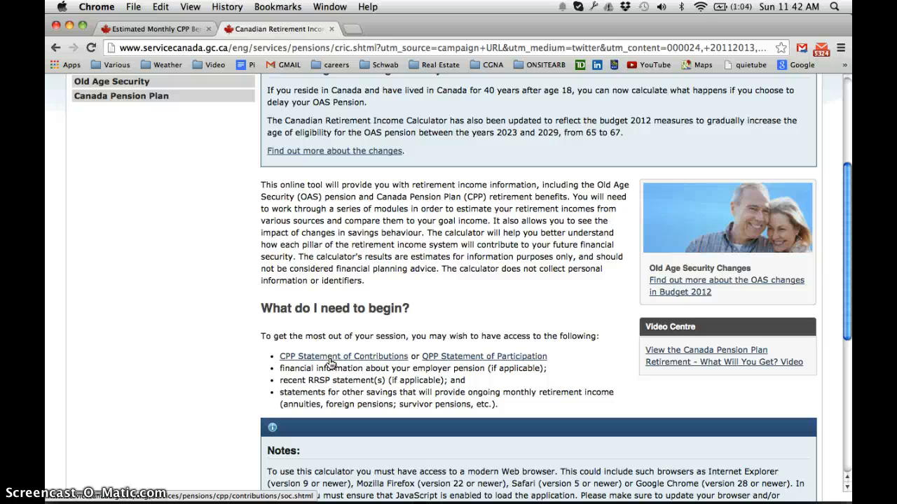
pyautogui.scroll(-2, 331, 362)
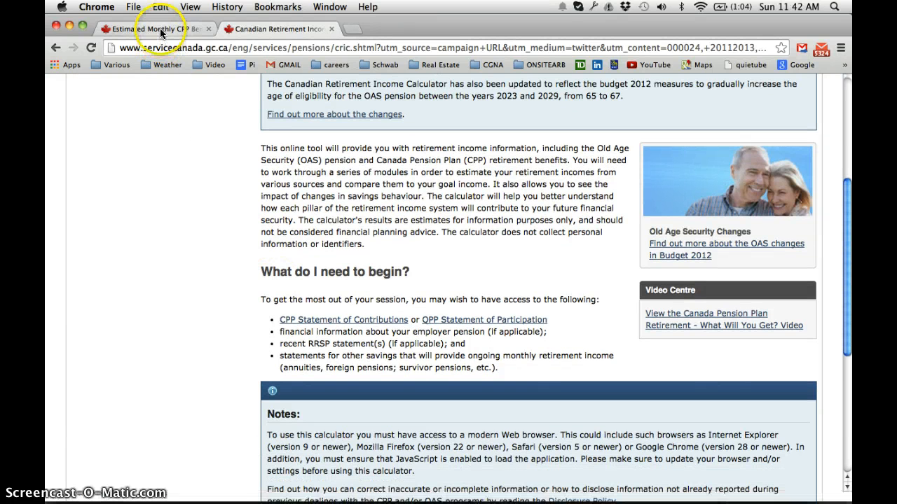
# Switch to the Estimated Monthly CPP Benefits tab and review the retirement, disability and survivor benefit estimates, zooming out the page
pyautogui.click(157, 29)
pyautogui.scroll(-1, 257, 199)
pyautogui.scroll(-1, 258, 198)
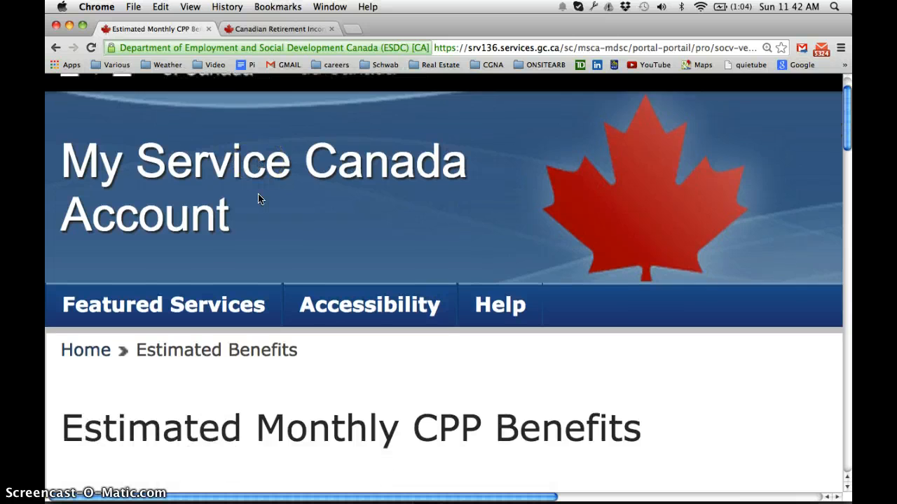
pyautogui.scroll(-1, 257, 199)
pyautogui.scroll(-1, 258, 199)
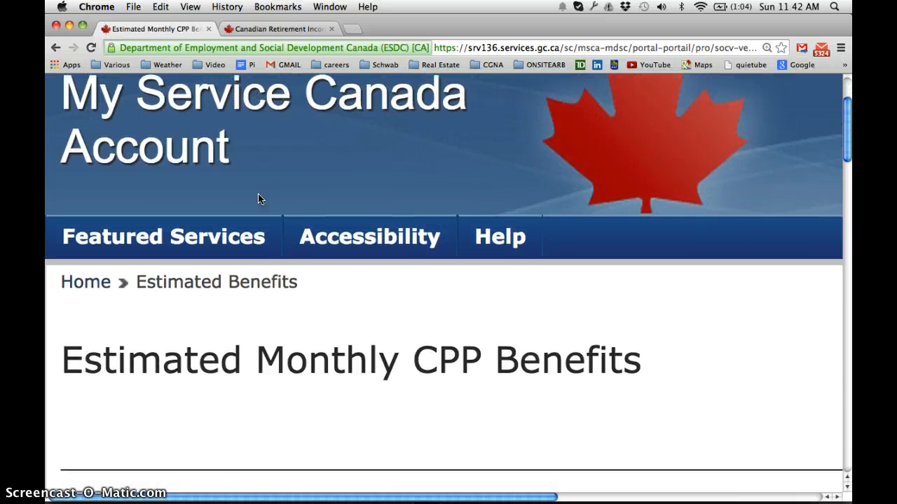
pyautogui.scroll(-1, 257, 198)
pyautogui.scroll(-2, 258, 197)
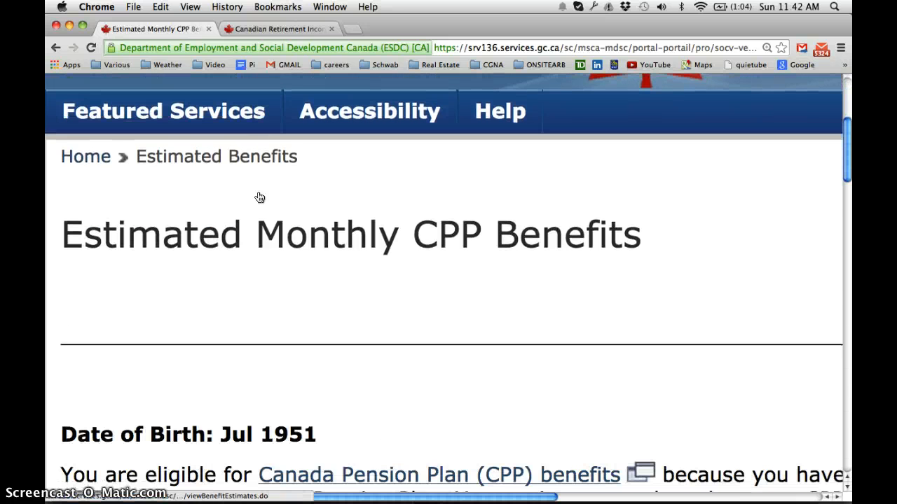
pyautogui.scroll(-10, 260, 198)
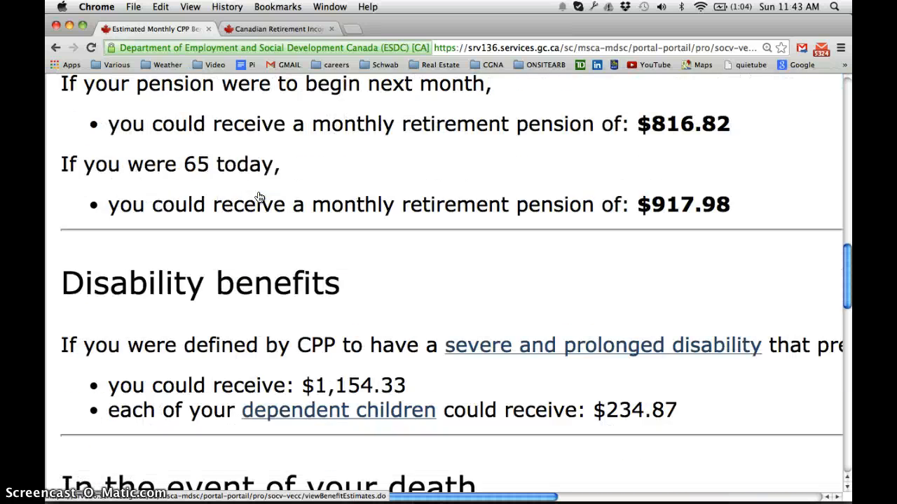
pyautogui.scroll(-6, 260, 198)
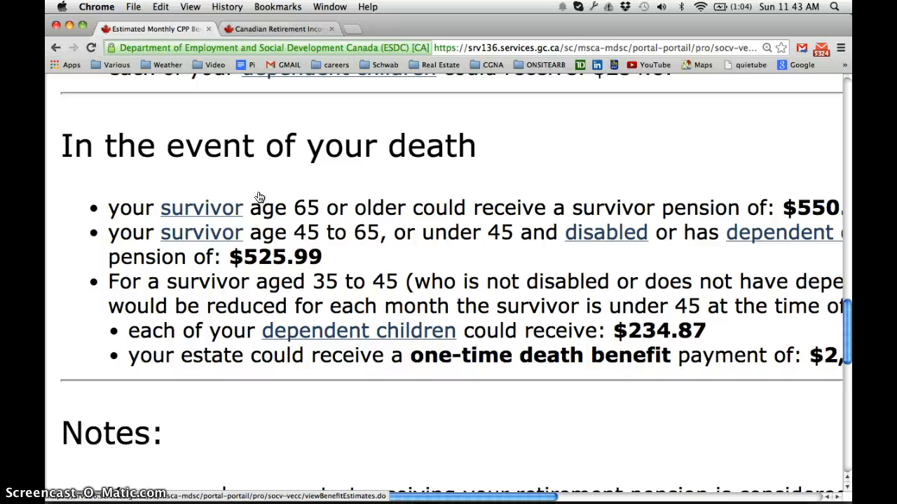
pyautogui.press('super+minus')
pyautogui.press('super+minus')
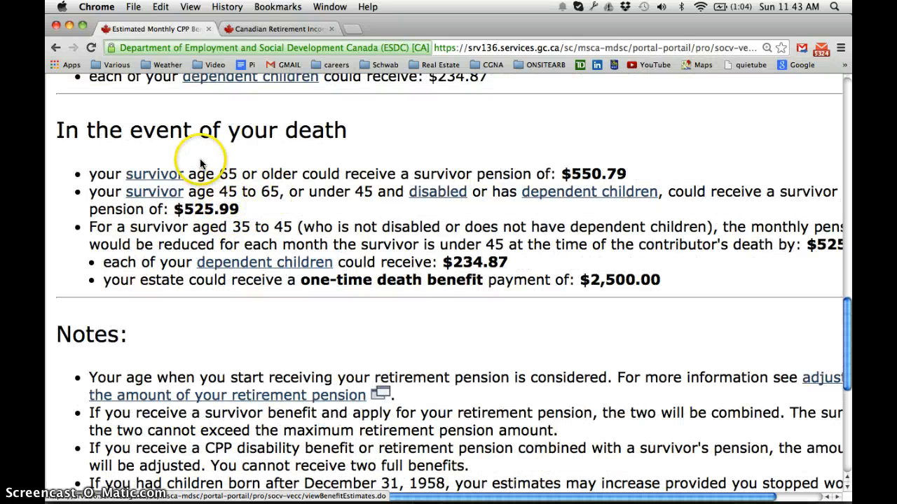
pyautogui.scroll(3, 210, 176)
pyautogui.scroll(2, 211, 185)
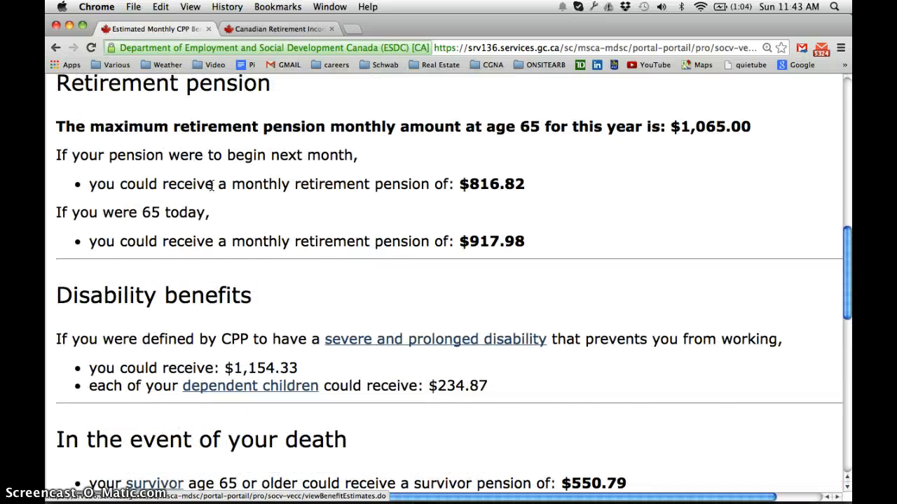
pyautogui.scroll(2, 212, 185)
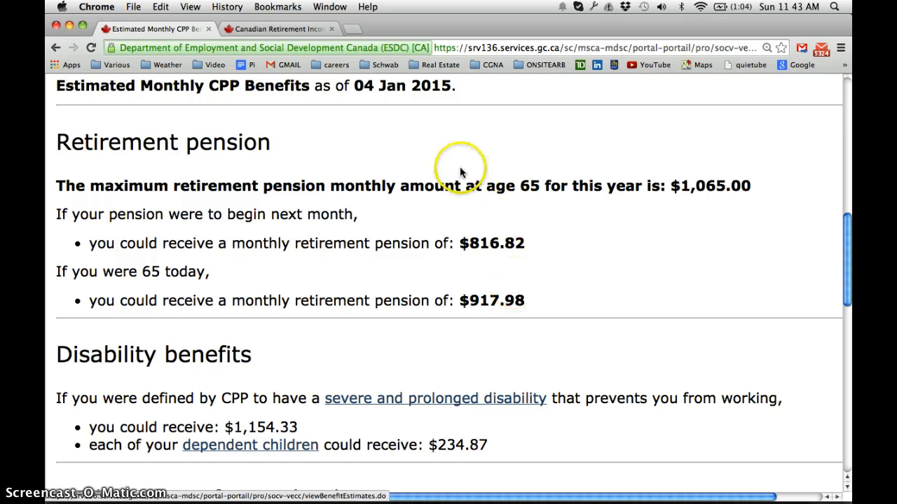
# Return to the calculator tab and continue into the Canadian Retirement Income Calculator
pyautogui.click(290, 29)
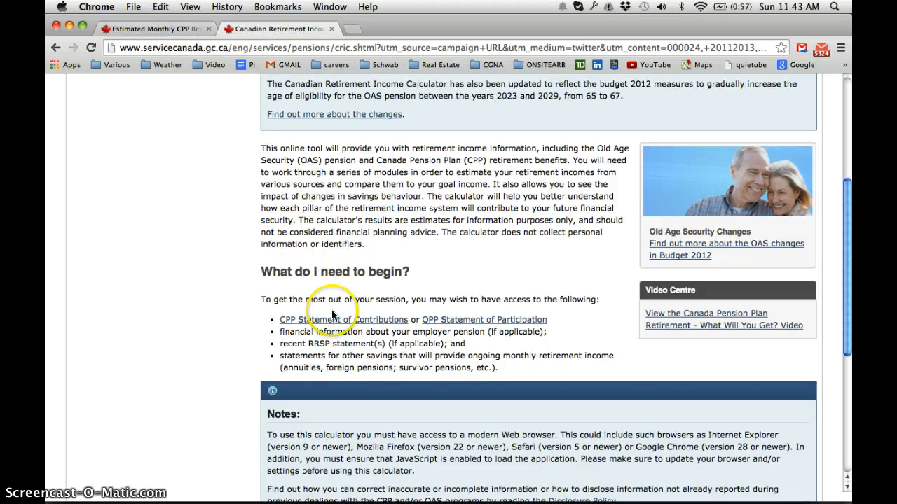
pyautogui.scroll(-1, 333, 315)
pyautogui.scroll(-5, 332, 315)
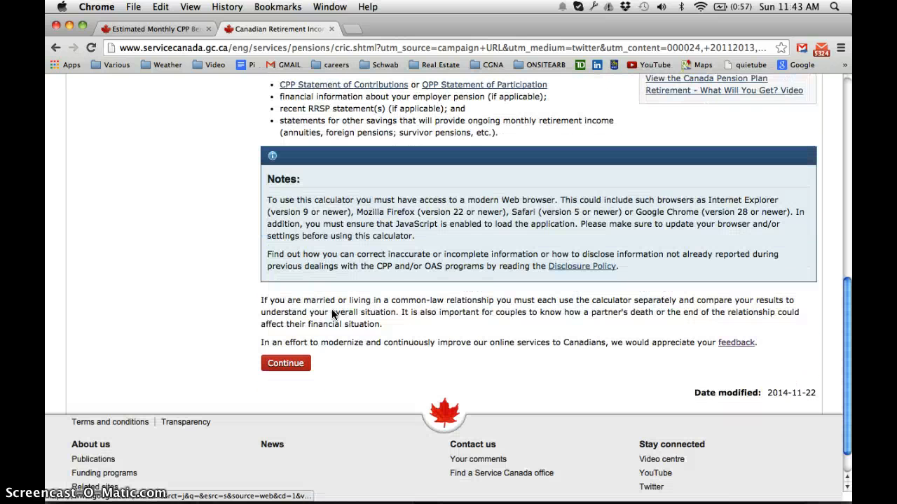
pyautogui.click(274, 366)
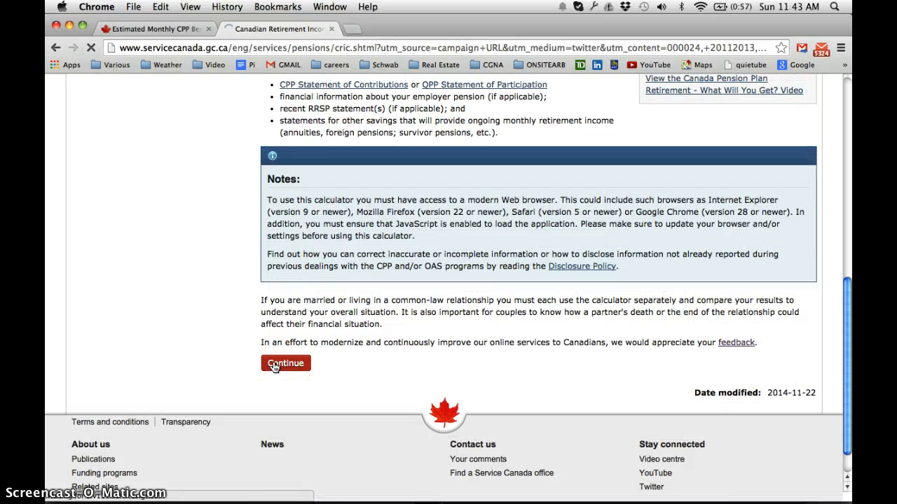
pyautogui.click(274, 365)
pyautogui.click(289, 347)
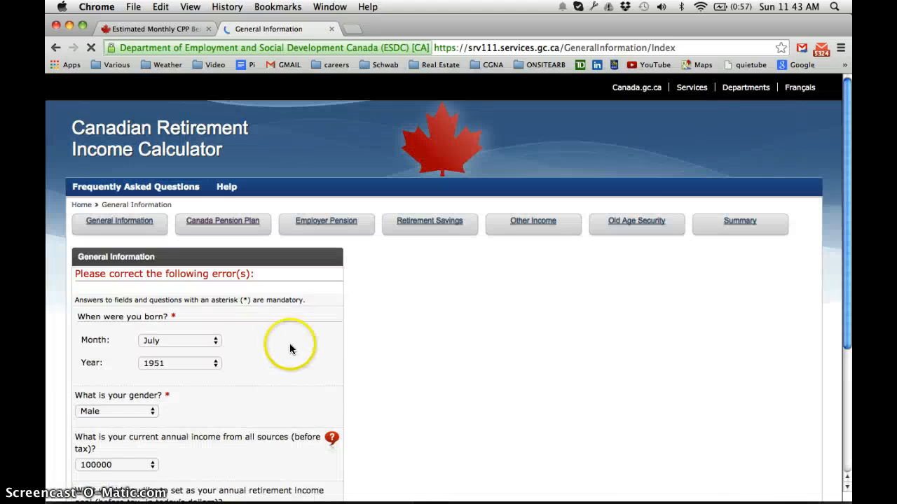
# Open the birth month and birth year lists to check the date of birth entry
pyautogui.scroll(-2, 290, 344)
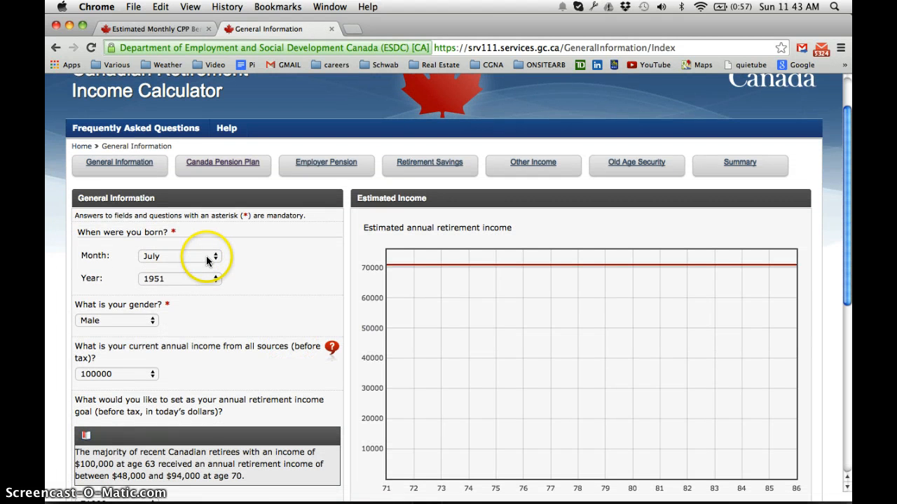
pyautogui.click(207, 258)
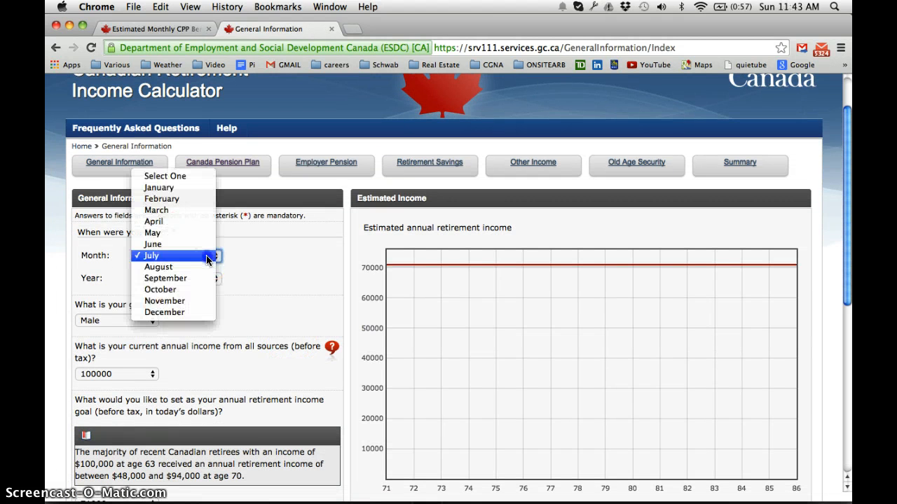
pyautogui.click(206, 256)
pyautogui.click(211, 279)
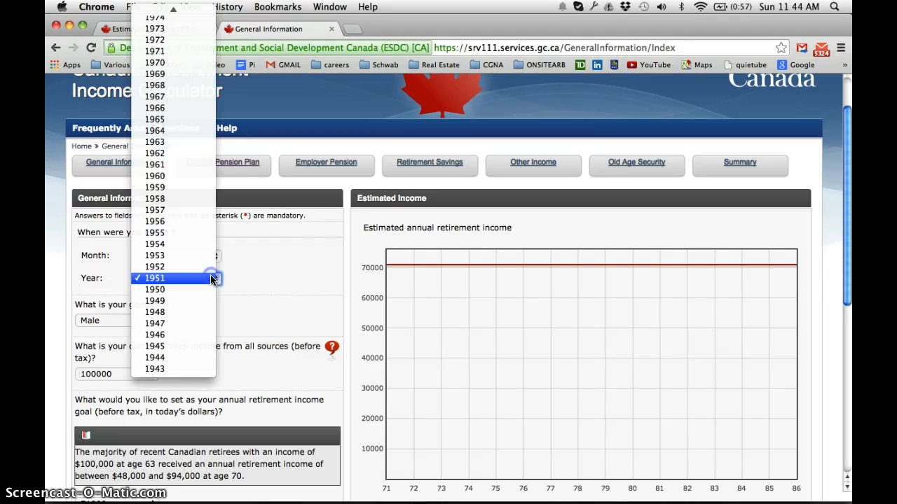
pyautogui.click(211, 278)
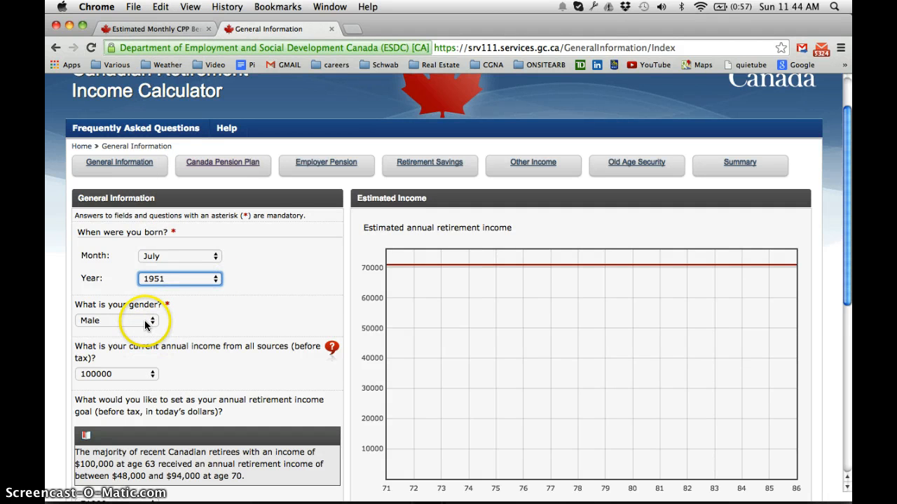
# Set the current annual income from all sources to 50000
pyautogui.scroll(-2, 147, 382)
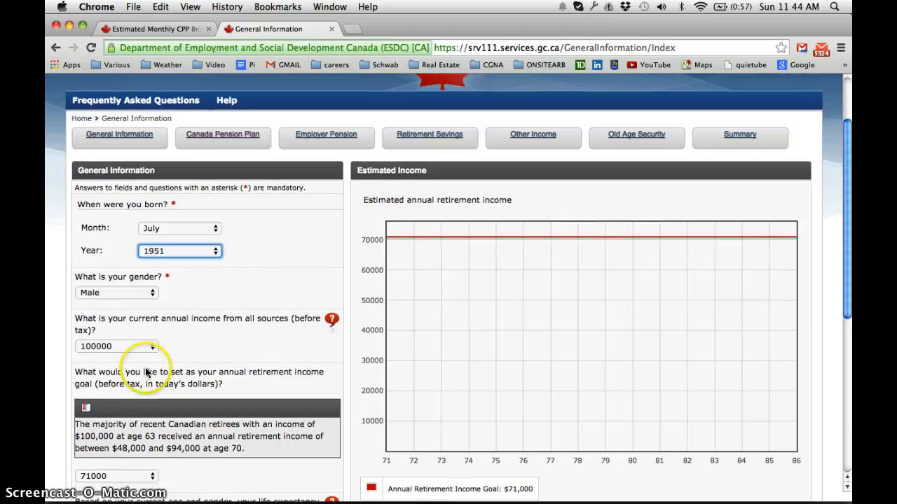
pyautogui.click(147, 352)
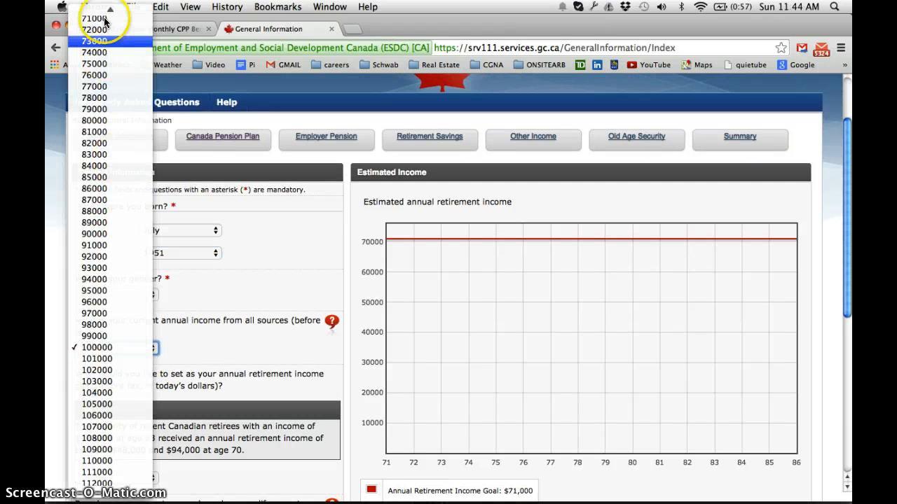
pyautogui.moveTo(109, 10)
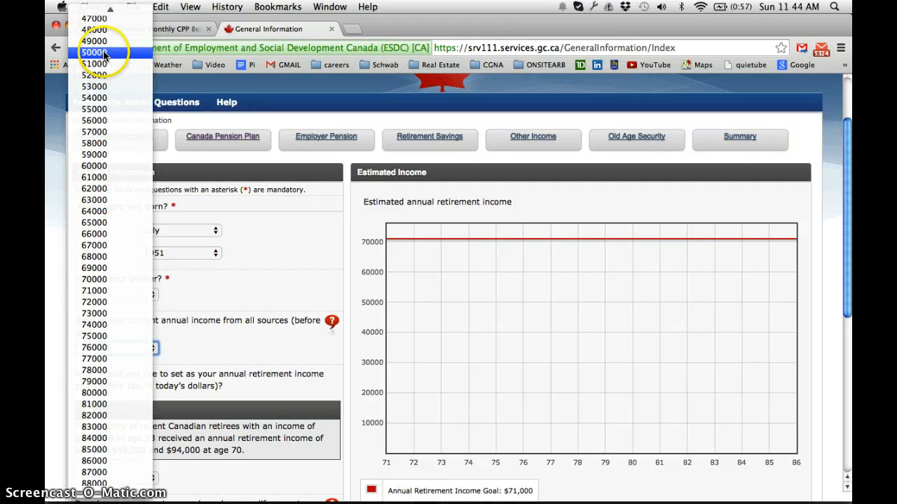
pyautogui.press('Escape')
pyautogui.write('50000')
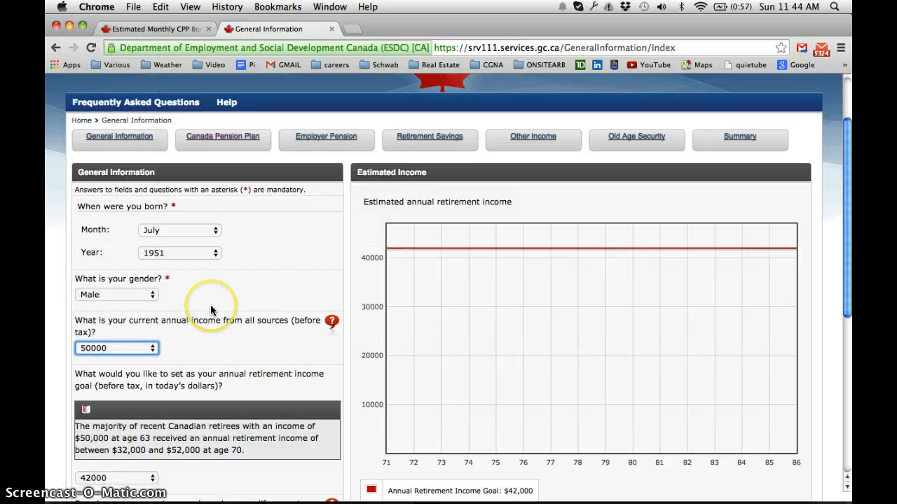
# Open the annual retirement income goal list to review the available amounts
pyautogui.scroll(-3, 210, 316)
pyautogui.scroll(-2, 210, 319)
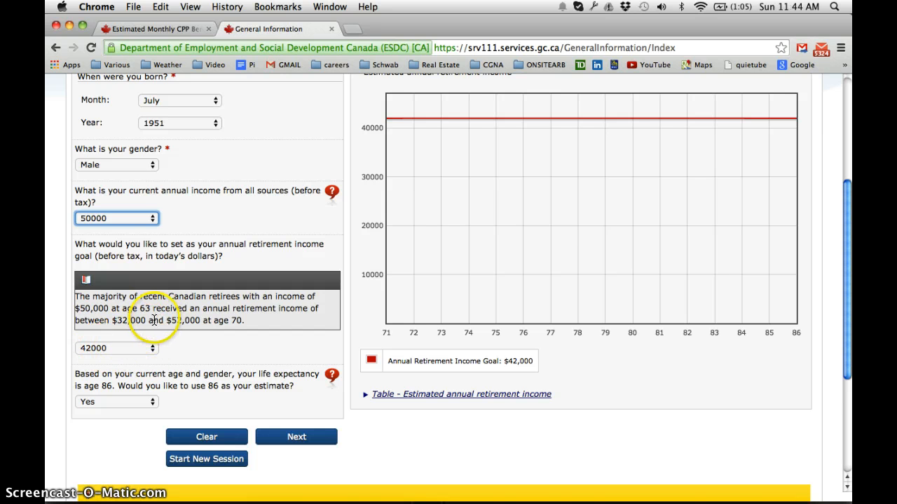
pyautogui.click(150, 352)
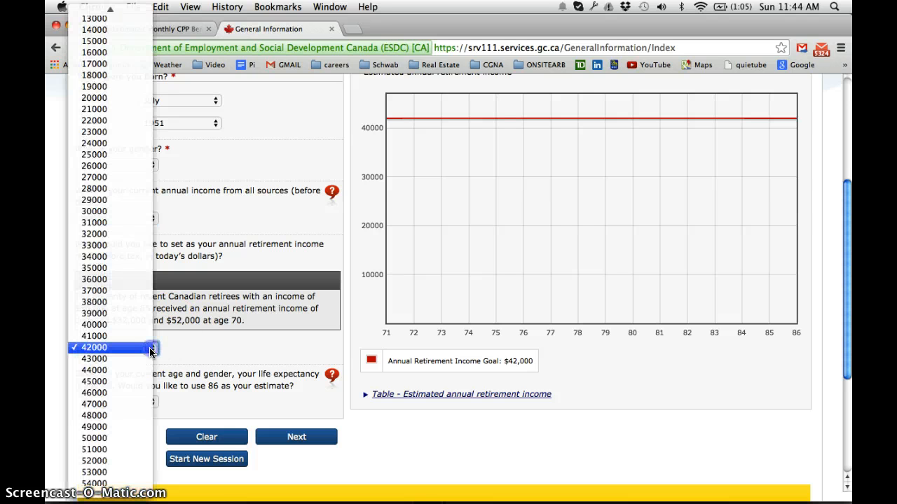
pyautogui.click(149, 349)
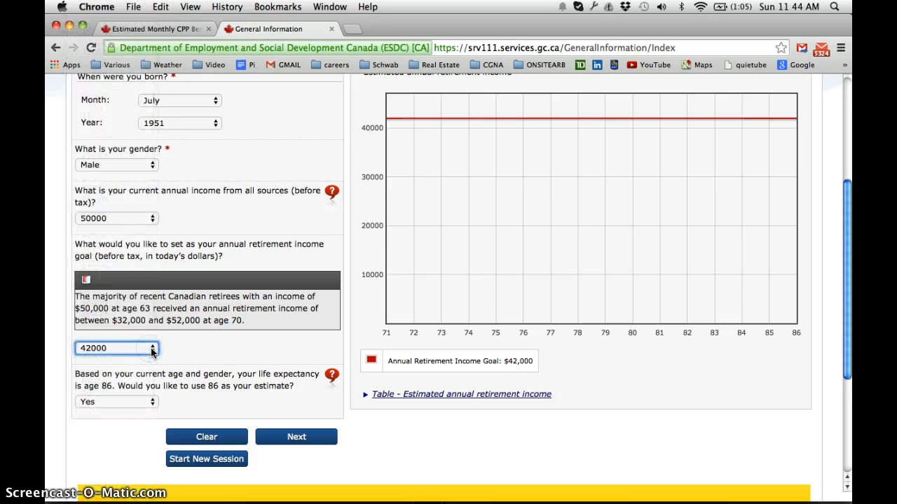
# Keep 86 as the life expectancy estimate and continue to the Canada Pension Plan section
pyautogui.scroll(-2, 200, 351)
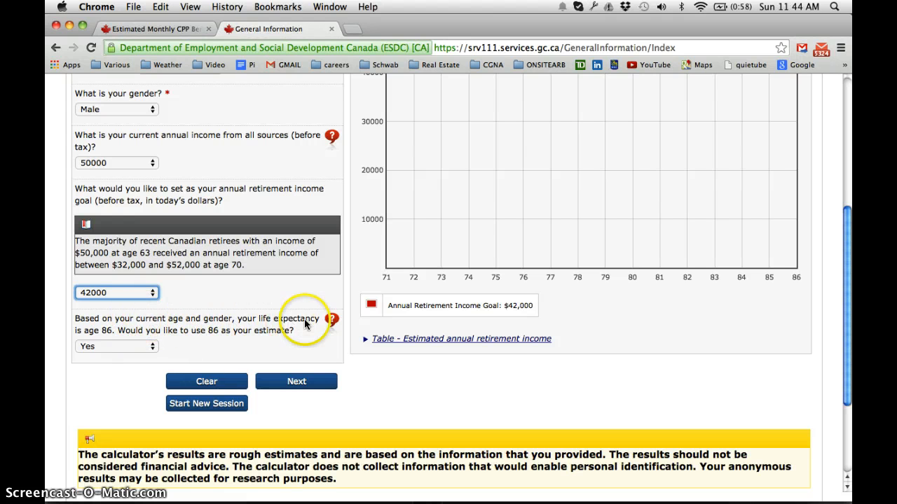
pyautogui.click(151, 349)
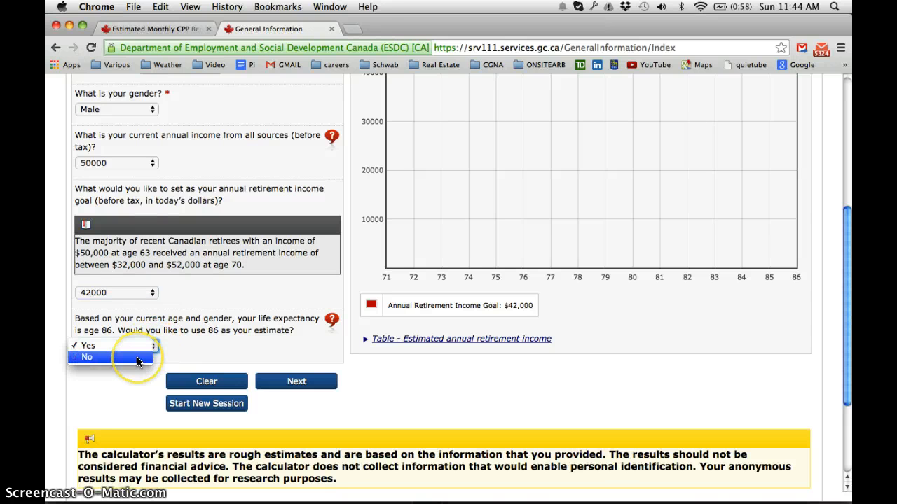
pyautogui.click(135, 345)
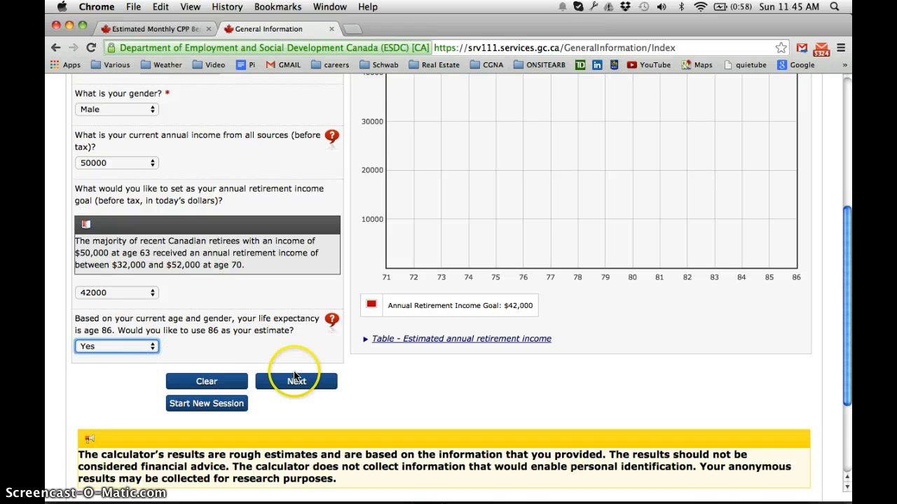
pyautogui.click(302, 382)
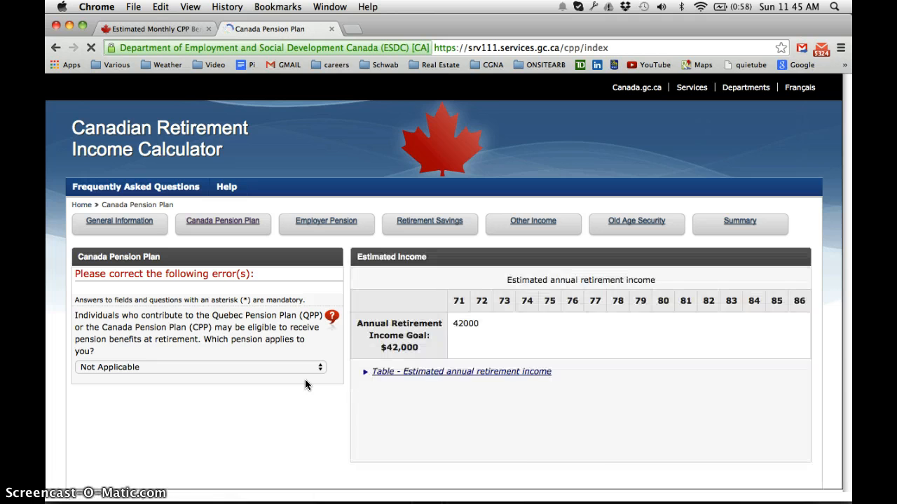
# Choose Canada Pension Plan as the pension that applies
pyautogui.scroll(-3, 305, 380)
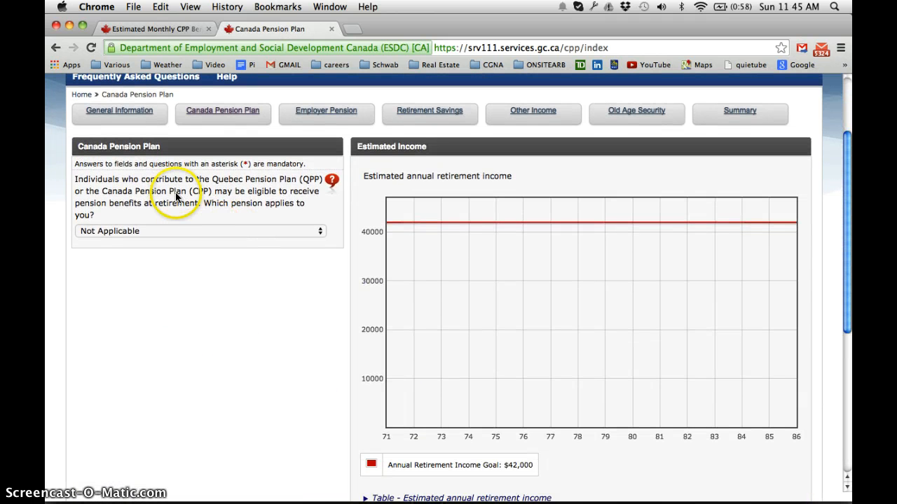
pyautogui.click(307, 232)
pyautogui.click(294, 239)
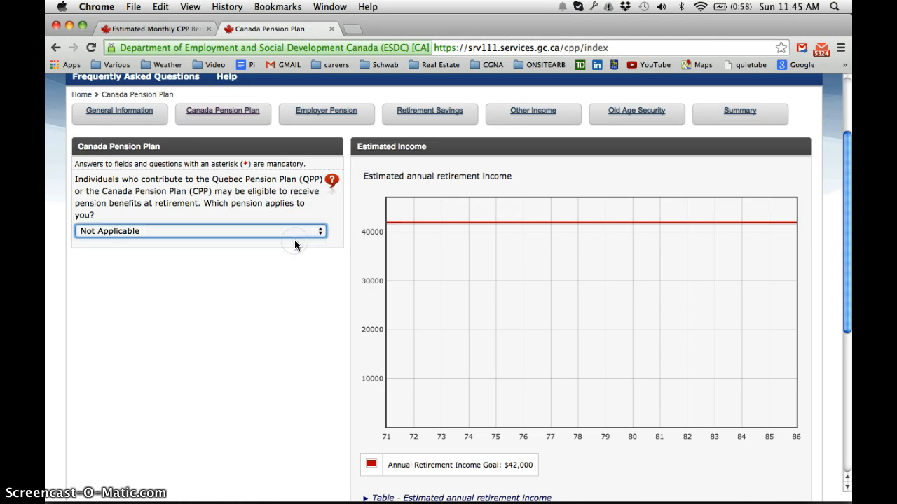
pyautogui.press('Down')
pyautogui.scroll(-3, 294, 255)
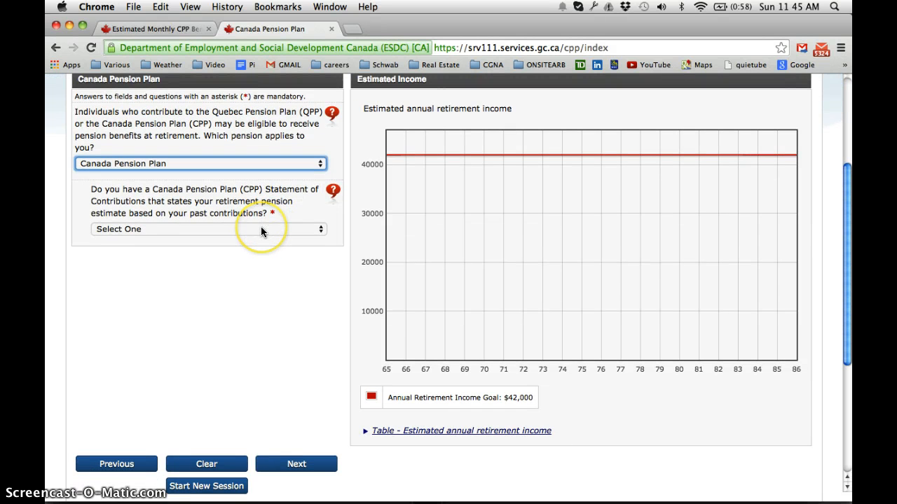
# Answer Yes to having a CPP Statement of Contributions with a retirement pension estimate
pyautogui.click(261, 230)
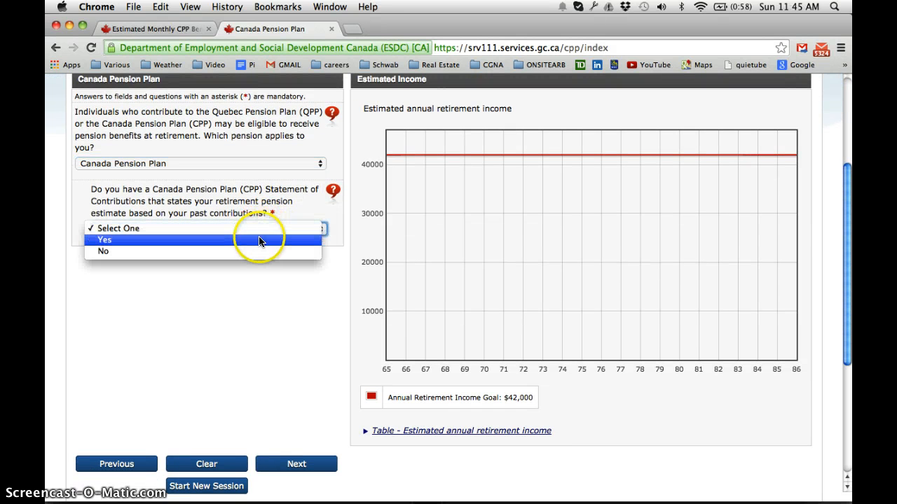
pyautogui.click(258, 240)
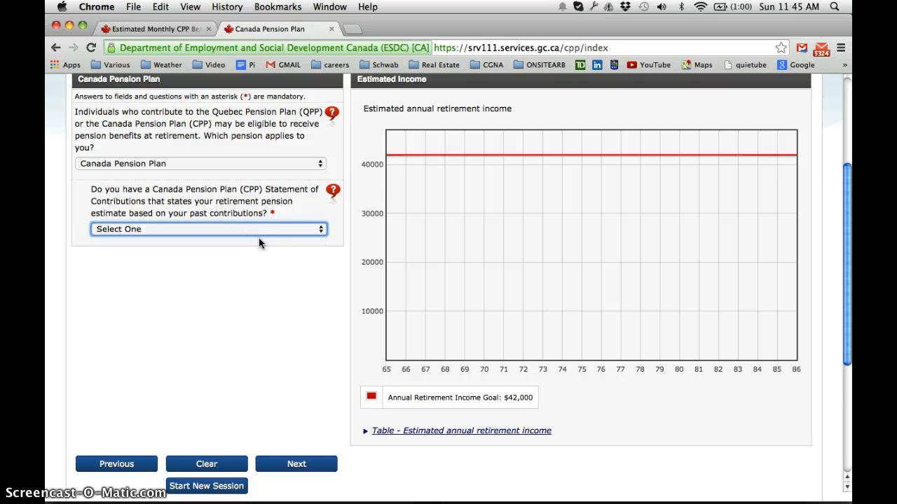
pyautogui.scroll(-3, 259, 237)
pyautogui.scroll(2, 248, 240)
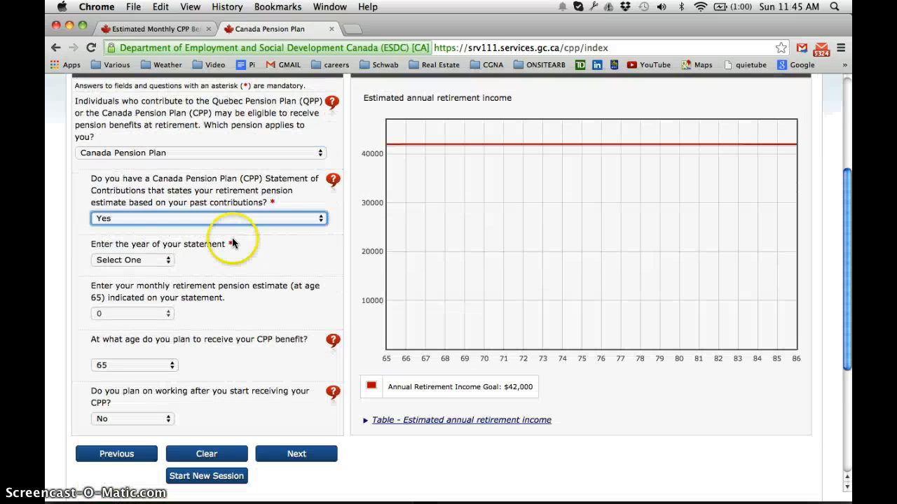
# Set the year of the statement to 2014
pyautogui.click(171, 262)
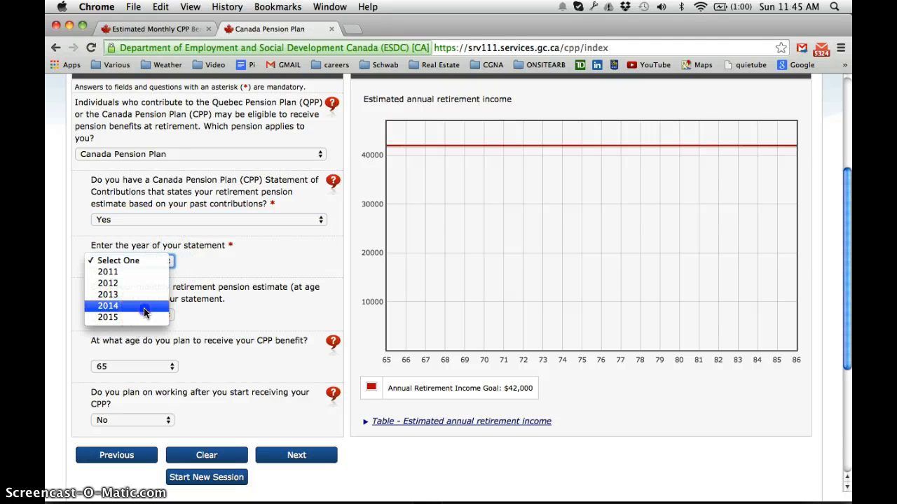
pyautogui.press('Escape')
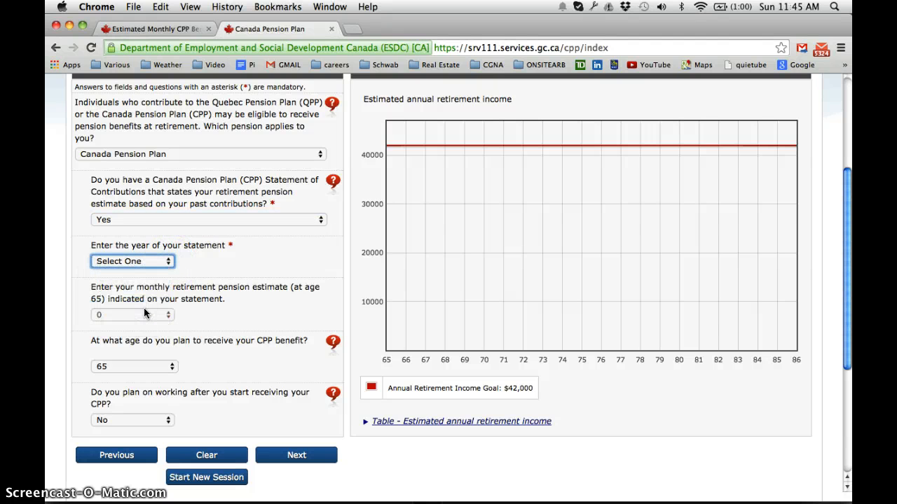
pyautogui.scroll(-1, 145, 313)
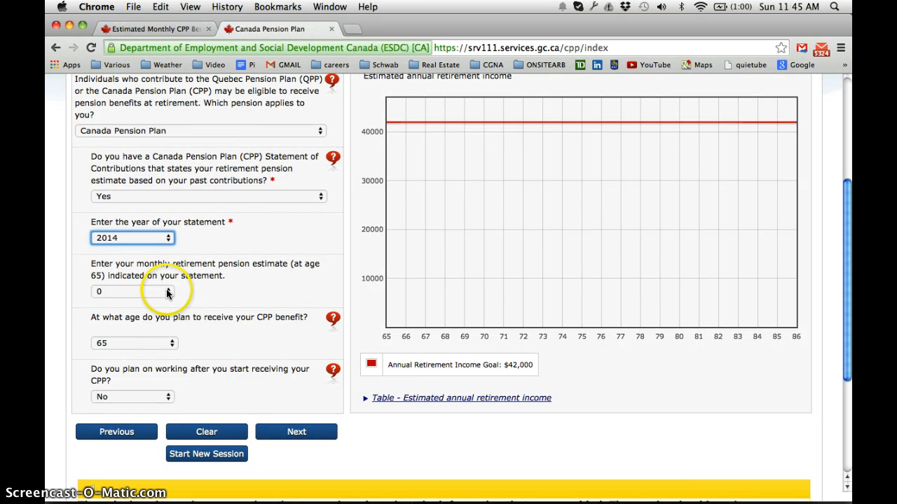
# Set the monthly retirement pension estimate at age 65 to 920
pyautogui.click(167, 294)
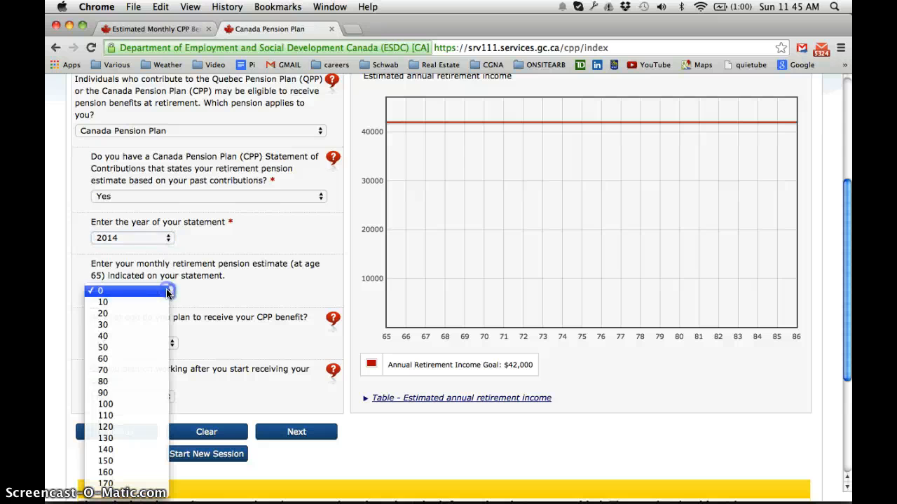
pyautogui.scroll(-20, 130, 419)
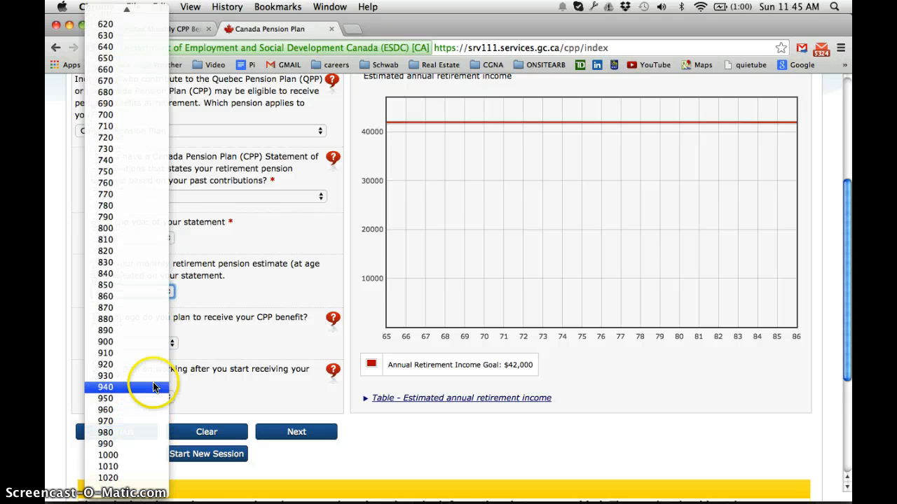
pyautogui.click(152, 365)
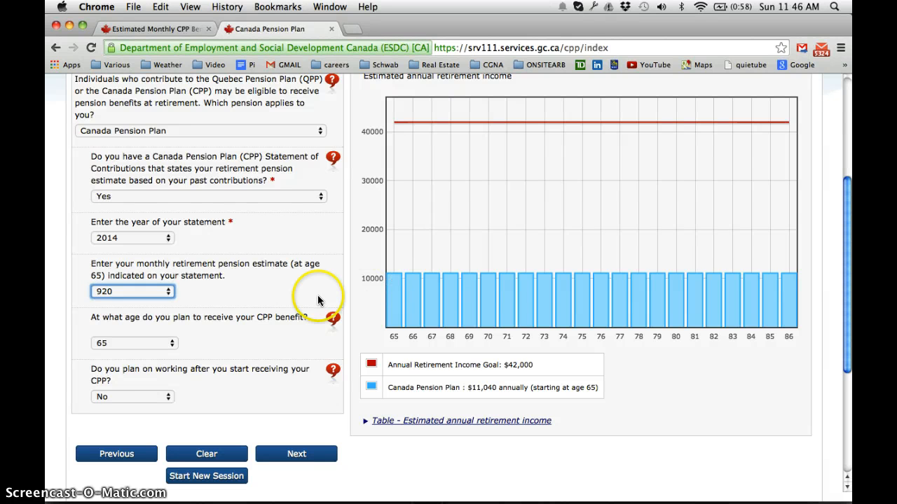
# Set the age to start receiving the CPP benefit to 67
pyautogui.click(172, 343)
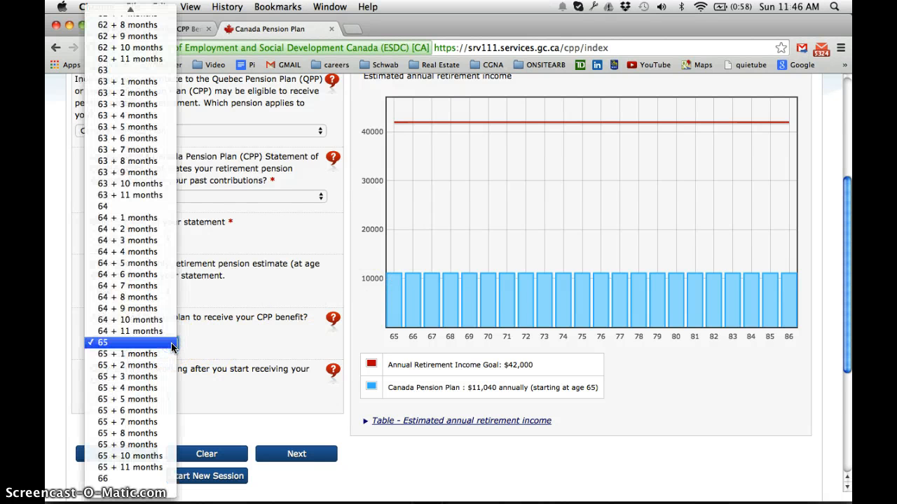
pyautogui.moveTo(167, 490)
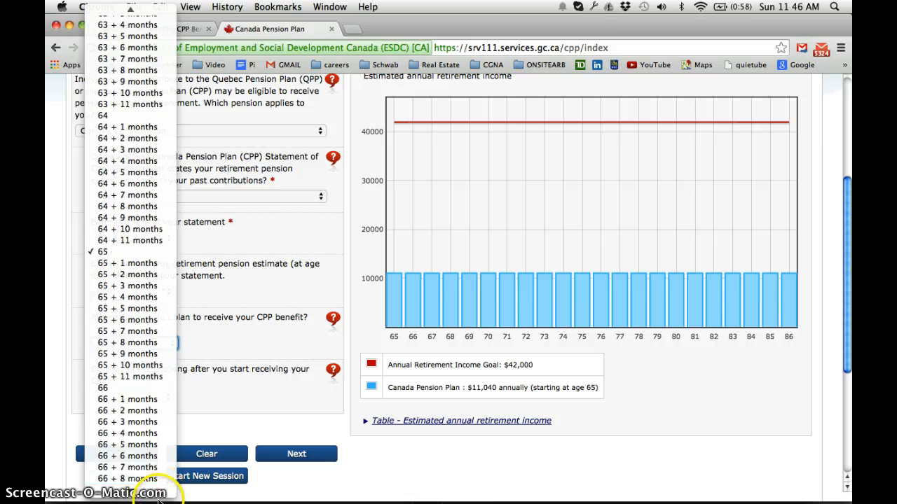
pyautogui.click(403, 321)
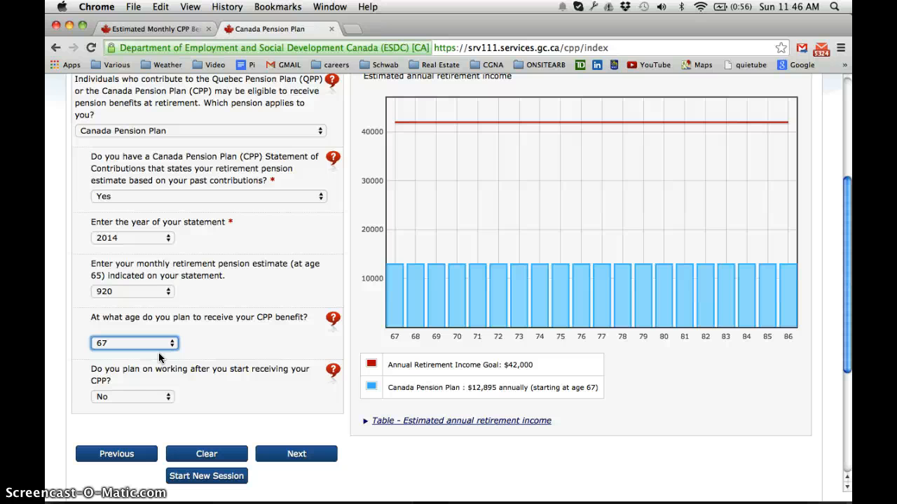
# Answer Yes to working after starting to receive CPP
pyautogui.click(166, 397)
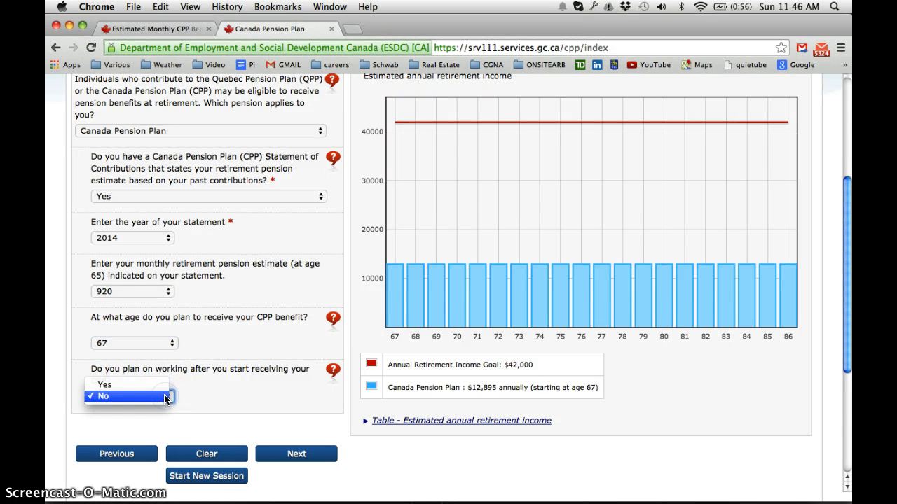
pyautogui.click(178, 387)
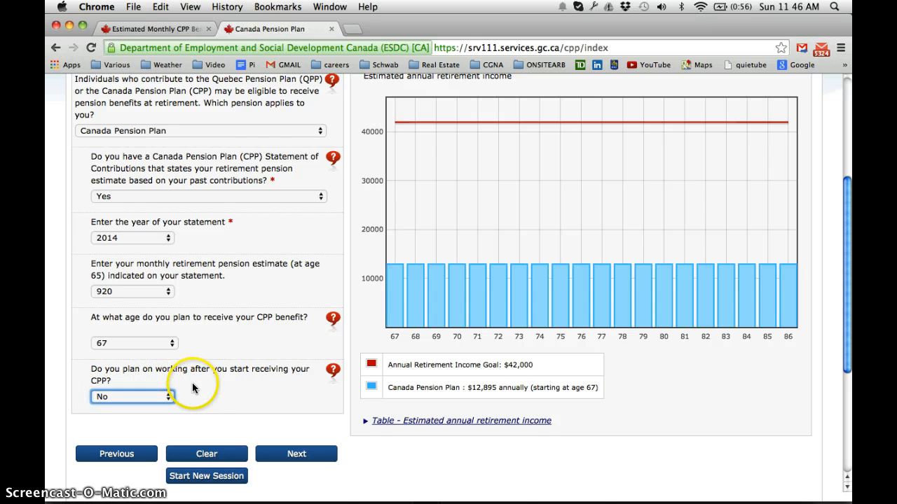
pyautogui.scroll(-3, 205, 384)
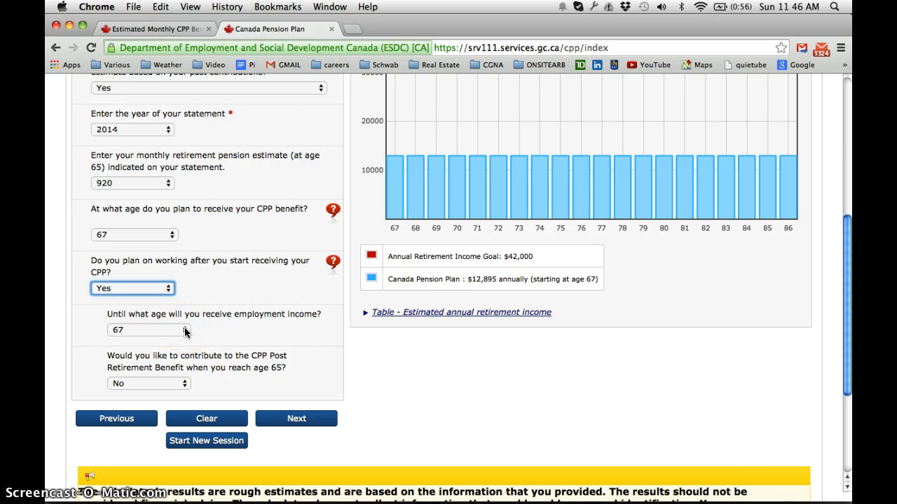
# Set employment income to continue until age 70 and opt to contribute to the CPP Post Retirement Benefit
pyautogui.click(186, 331)
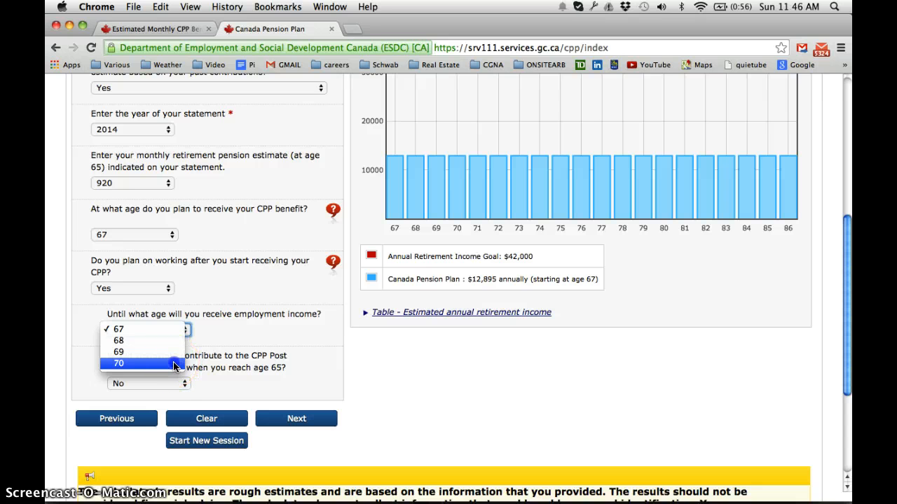
pyautogui.press('Escape')
pyautogui.write('70')
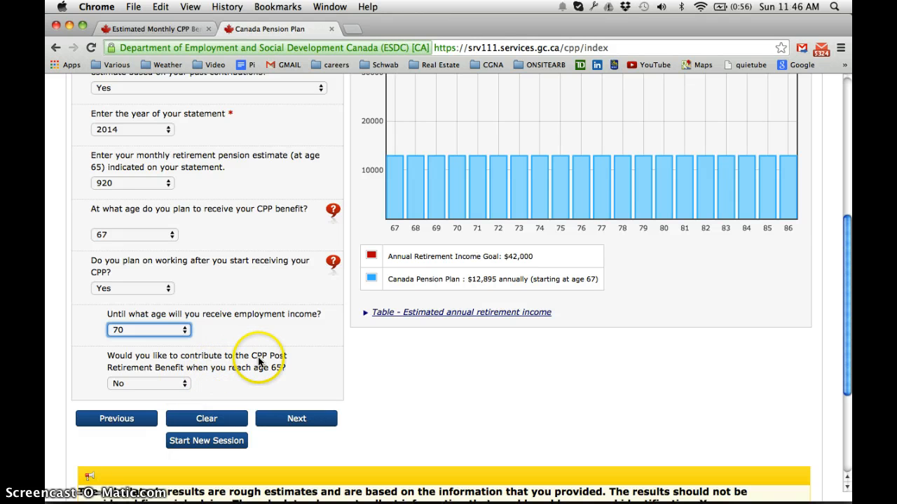
pyautogui.click(181, 383)
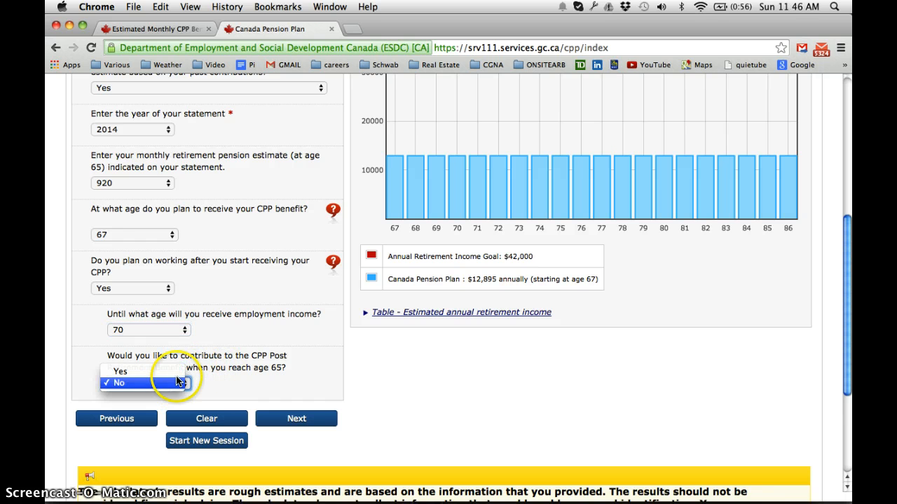
pyautogui.click(173, 373)
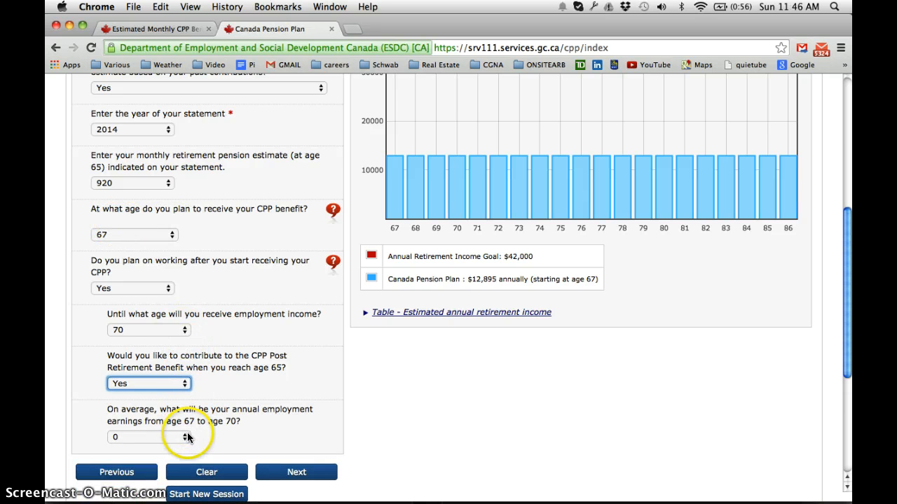
# Set the average annual employment earnings from age 67 to 70 to 5000
pyautogui.click(187, 438)
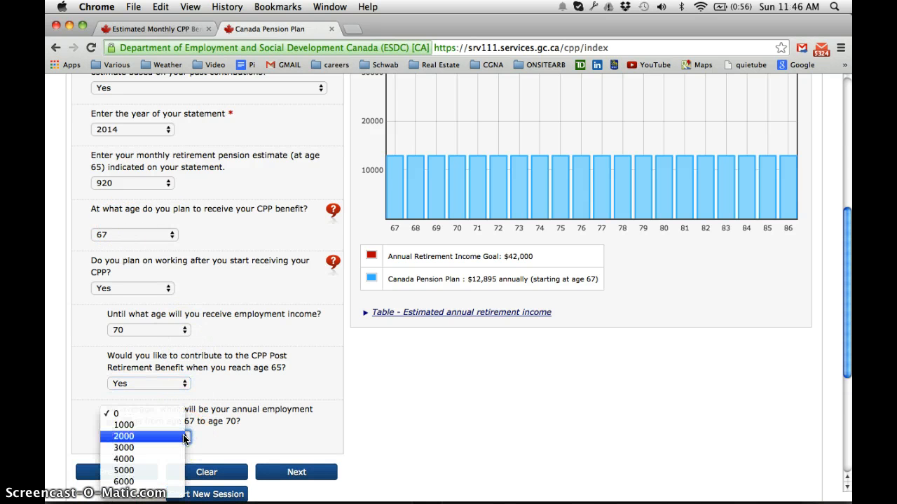
pyautogui.scroll(-2, 186, 438)
pyautogui.click(296, 386)
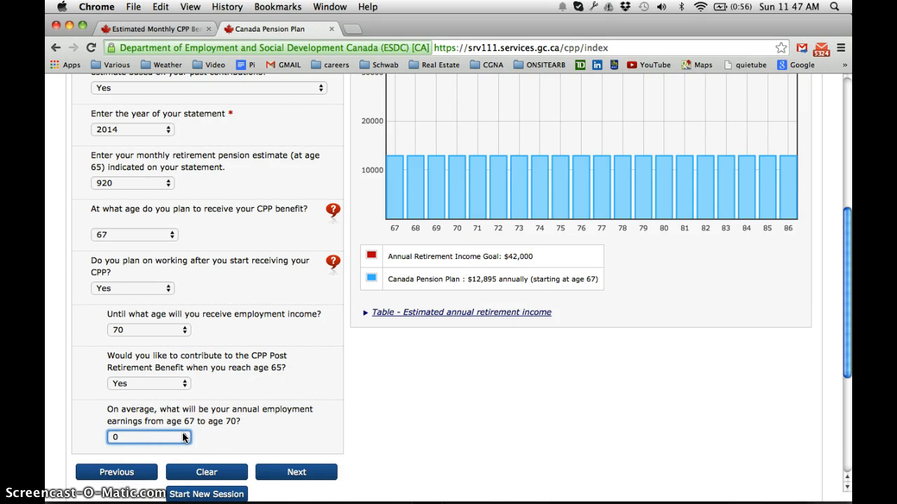
pyautogui.click(183, 434)
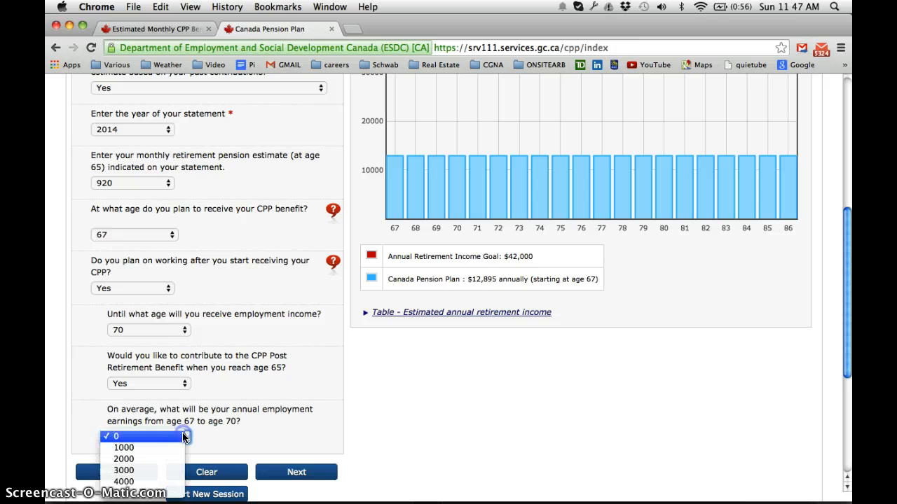
pyautogui.scroll(-3, 172, 476)
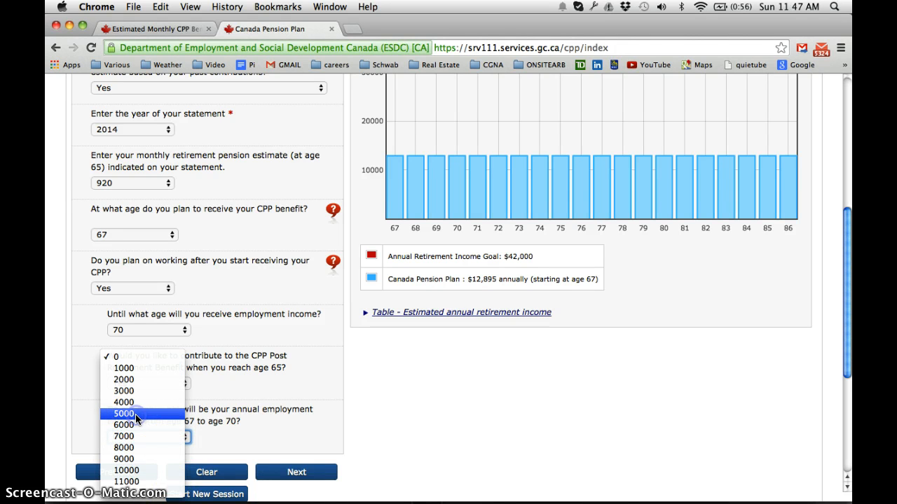
pyautogui.click(243, 374)
pyautogui.press('5')
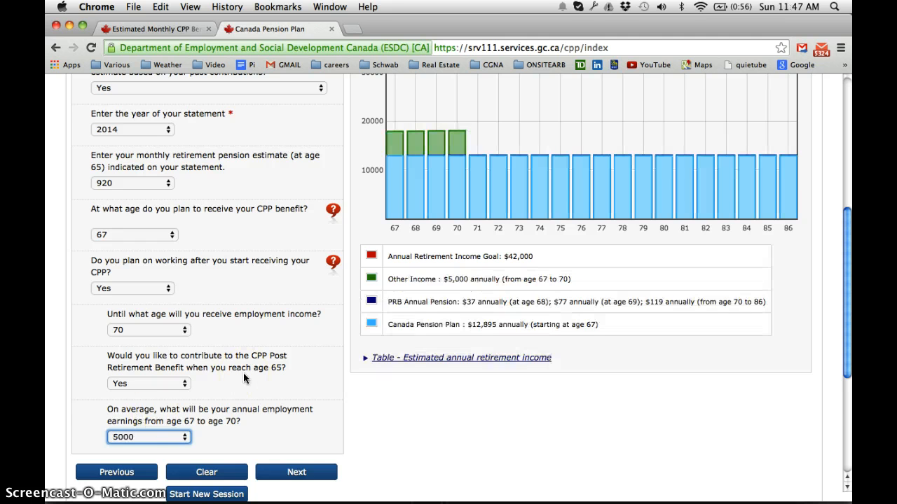
# Review the estimated annual retirement income chart and its legend
pyautogui.scroll(-3, 266, 375)
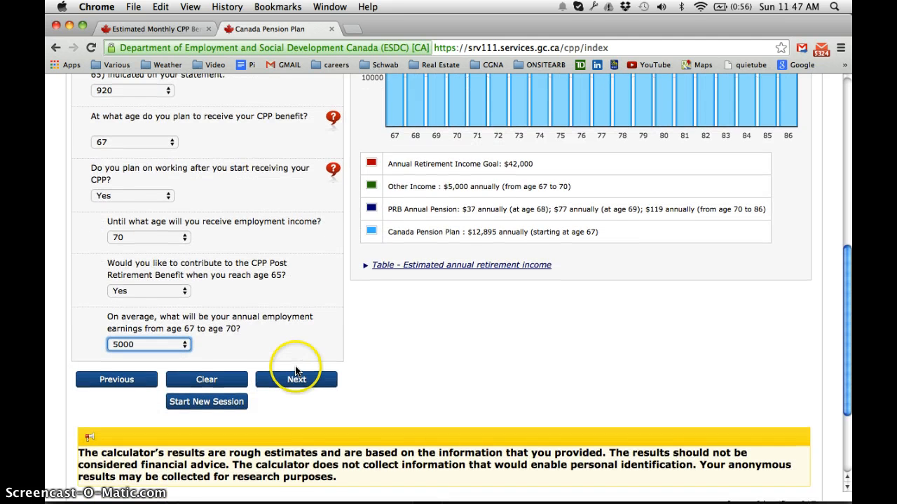
pyautogui.scroll(4, 295, 372)
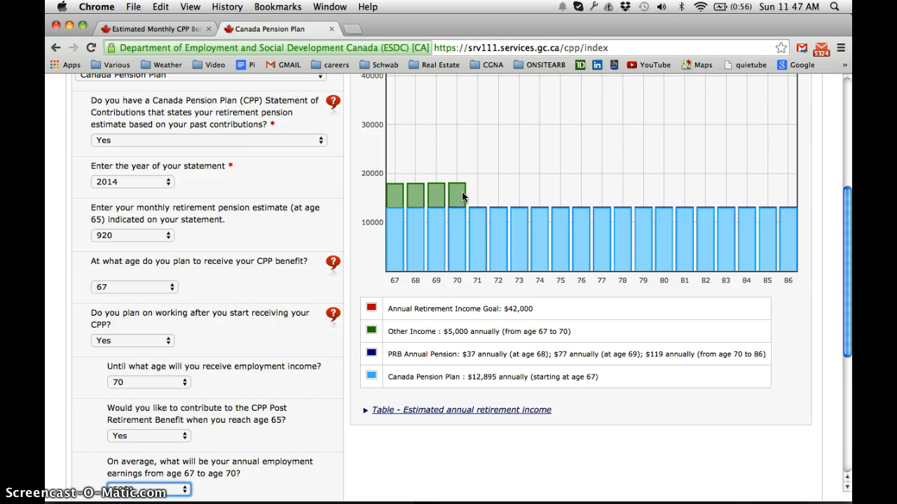
pyautogui.scroll(3, 462, 191)
pyautogui.scroll(-2, 462, 191)
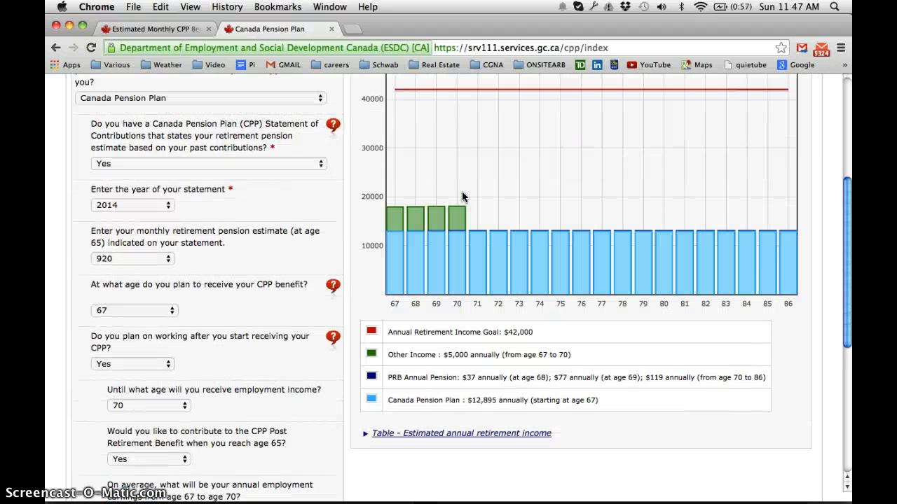
pyautogui.scroll(1, 462, 191)
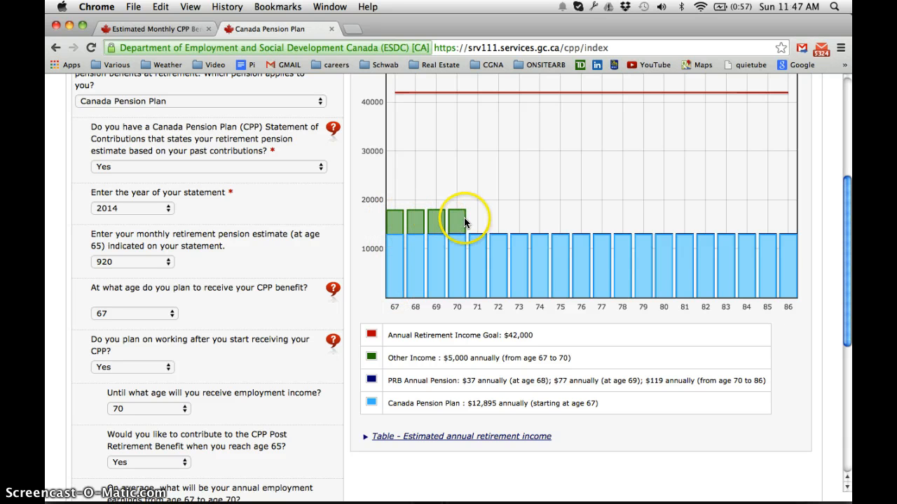
# Go to the Employer Pension section and indicate membership in a Defined Benefit Plan employer pension
pyautogui.scroll(-5, 262, 433)
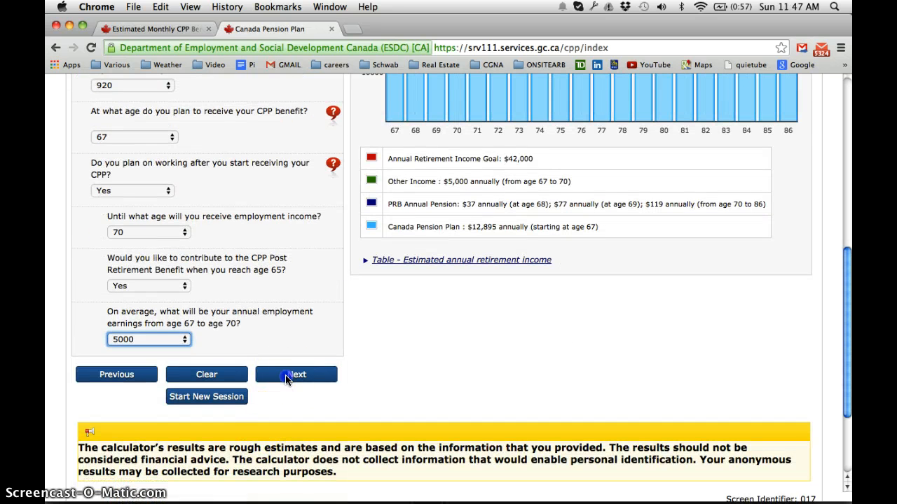
pyautogui.click(287, 376)
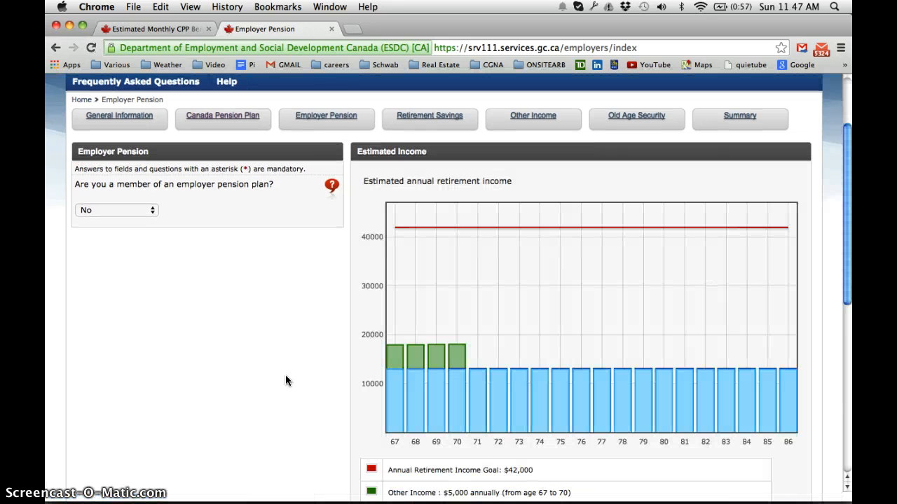
pyautogui.click(152, 209)
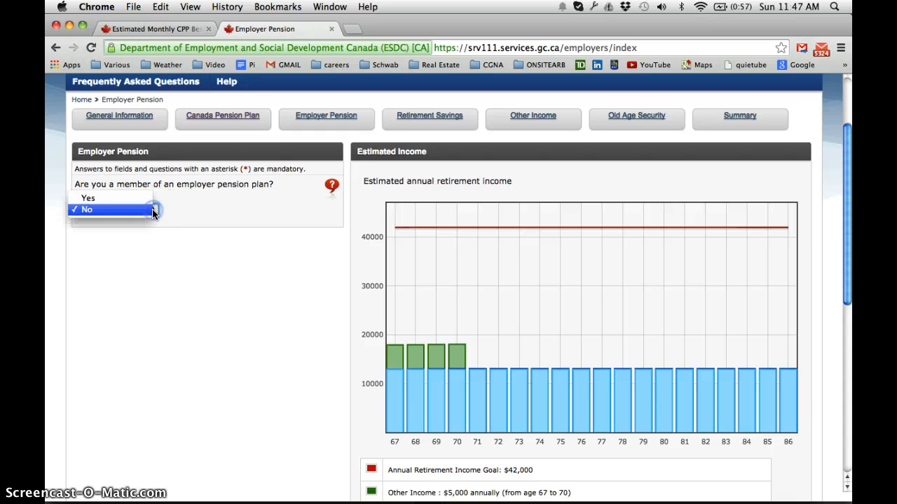
pyautogui.click(136, 199)
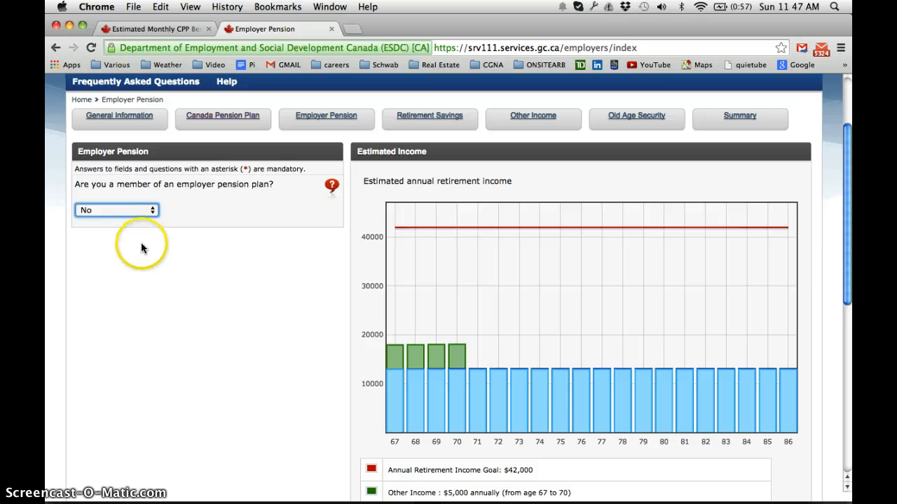
pyautogui.click(170, 261)
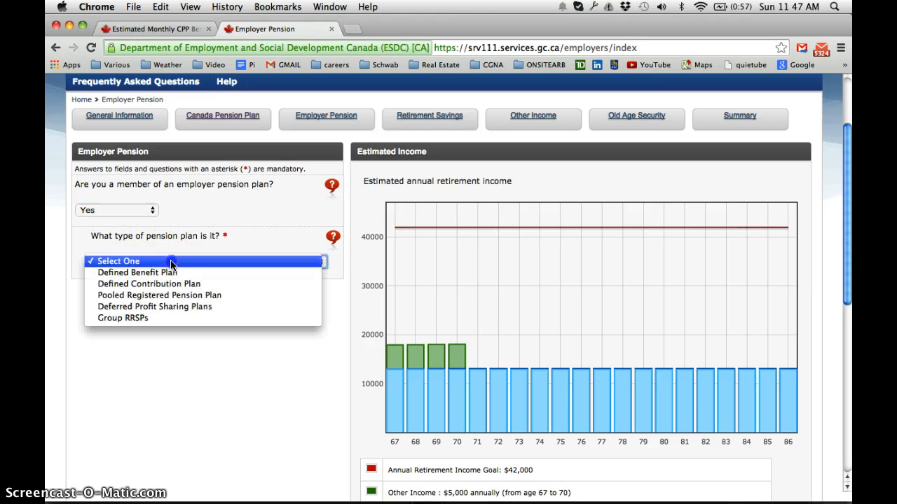
pyautogui.press('Escape')
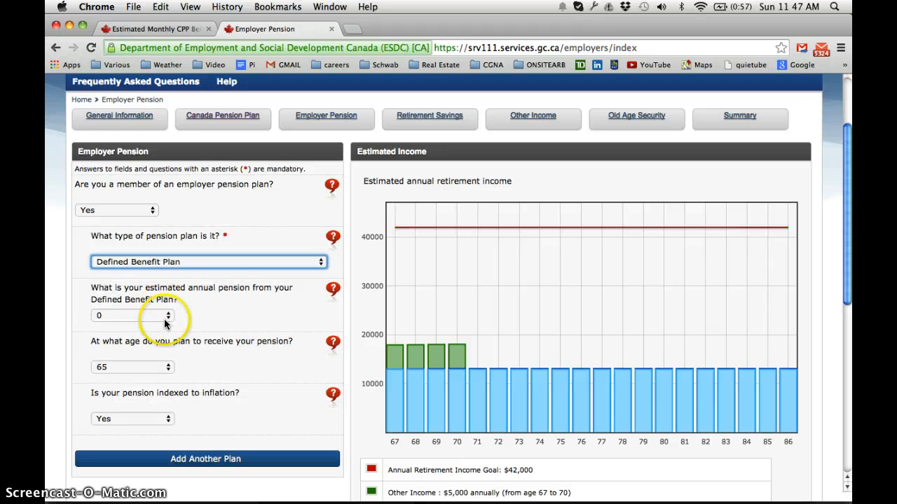
# Set the estimated annual pension from the Defined Benefit Plan to 5000
pyautogui.click(166, 315)
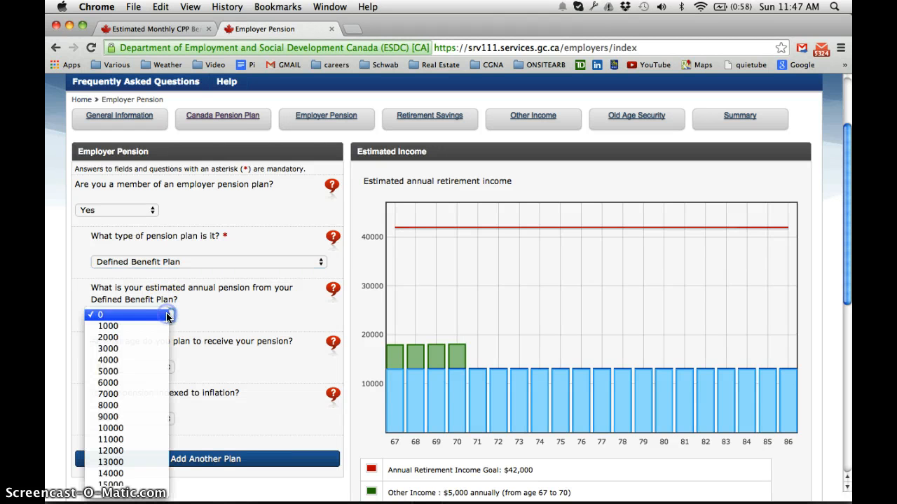
pyautogui.click(138, 364)
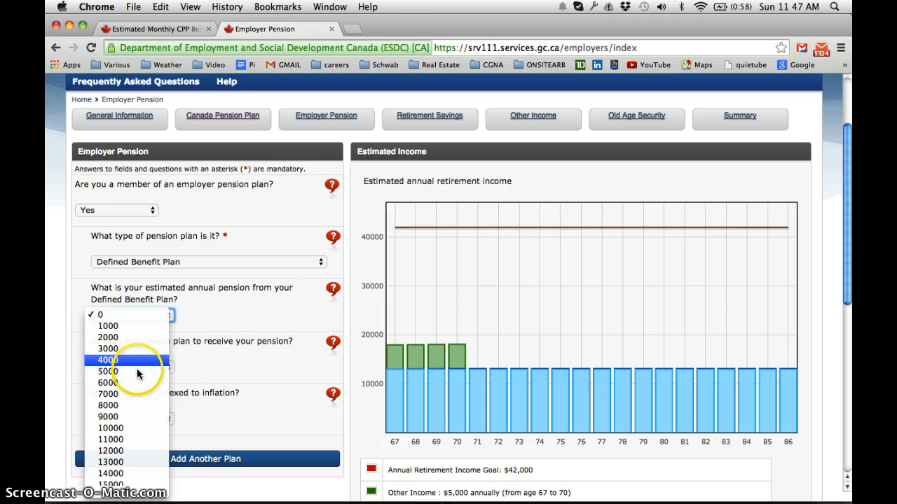
pyautogui.press('Escape')
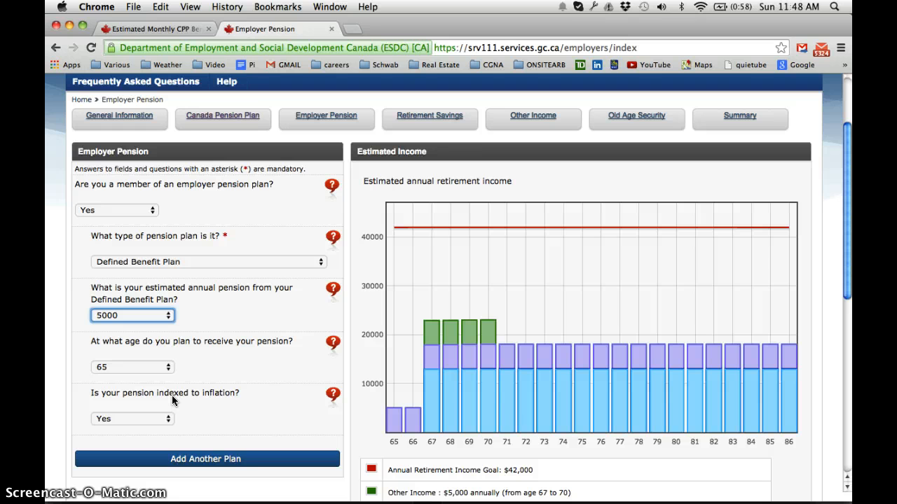
# Answer No to the pension being indexed to inflation
pyautogui.click(169, 419)
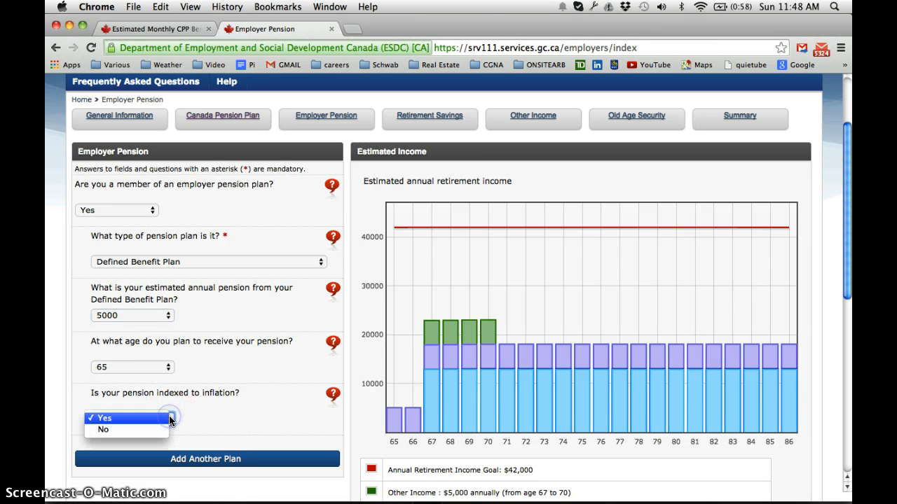
pyautogui.press('Escape')
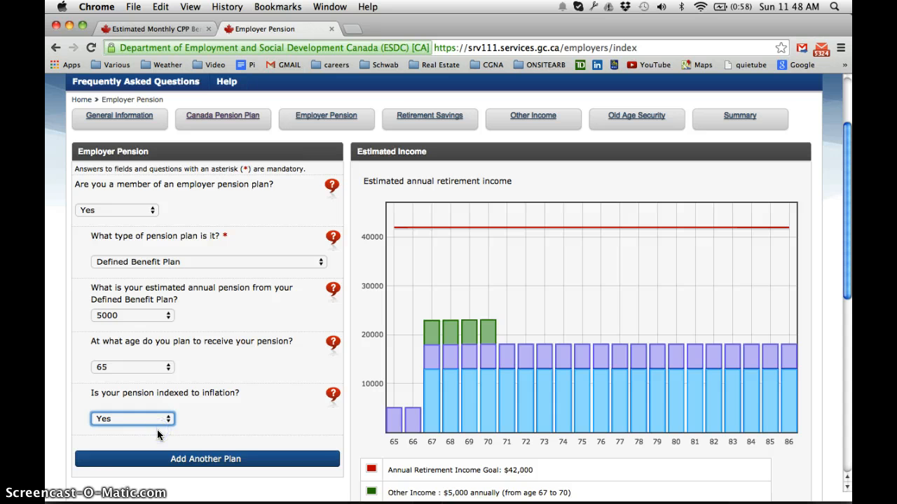
pyautogui.press('Down')
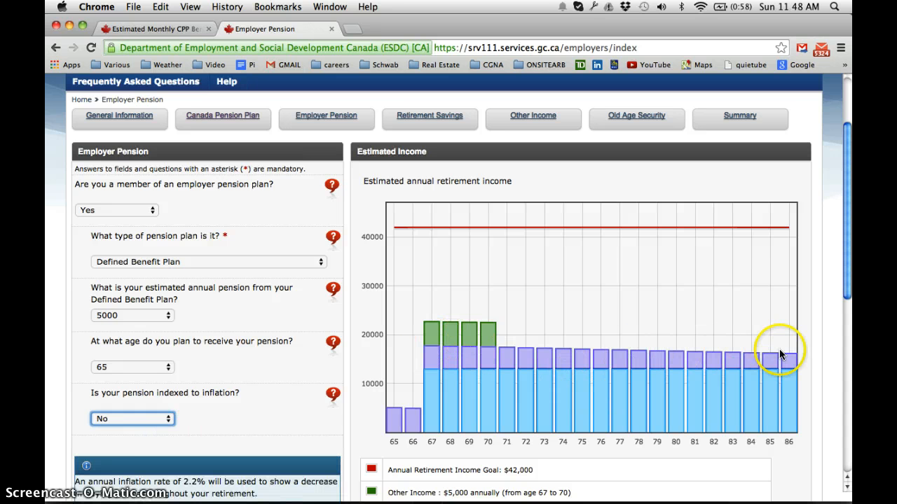
# Continue to the Retirement Savings section and answer Yes to having a registered retirement savings plan (RRSP)
pyautogui.scroll(-3, 320, 437)
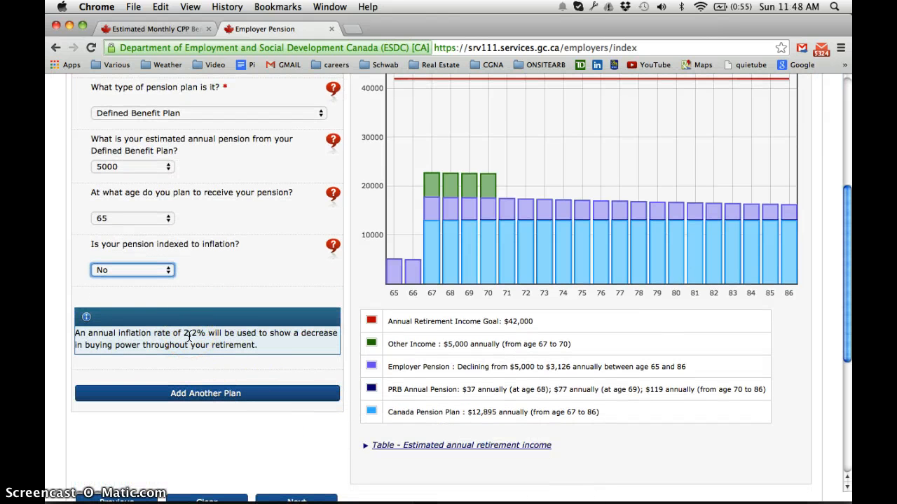
pyautogui.scroll(-3, 189, 337)
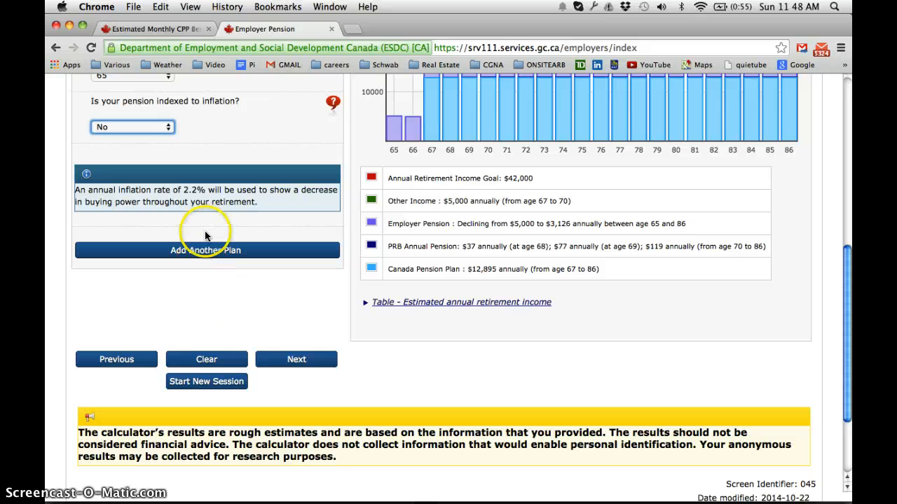
pyautogui.click(297, 360)
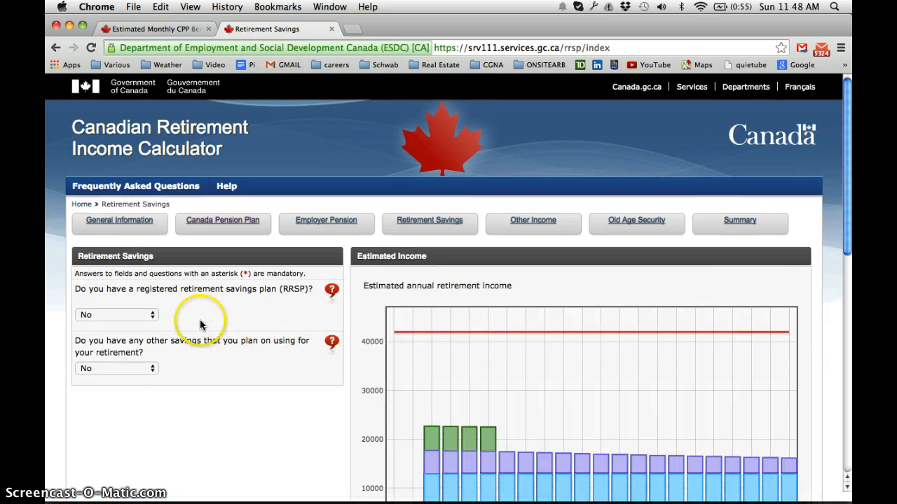
pyautogui.click(153, 316)
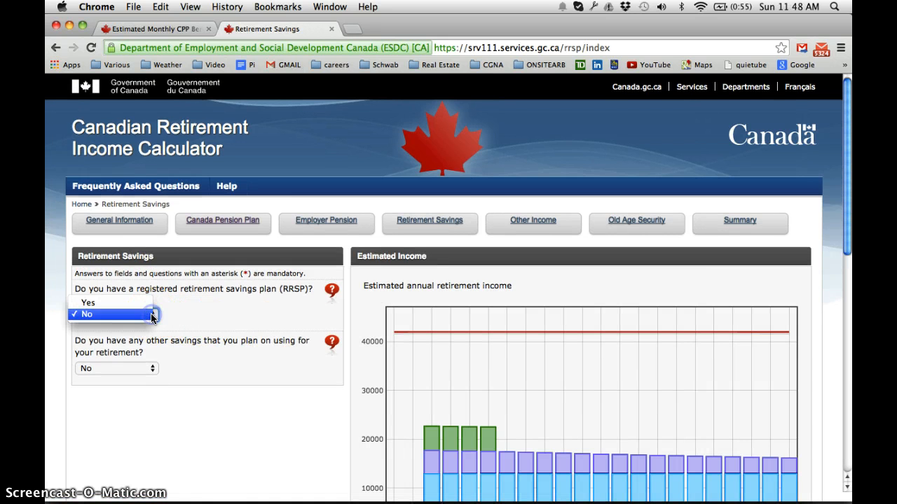
pyautogui.click(142, 312)
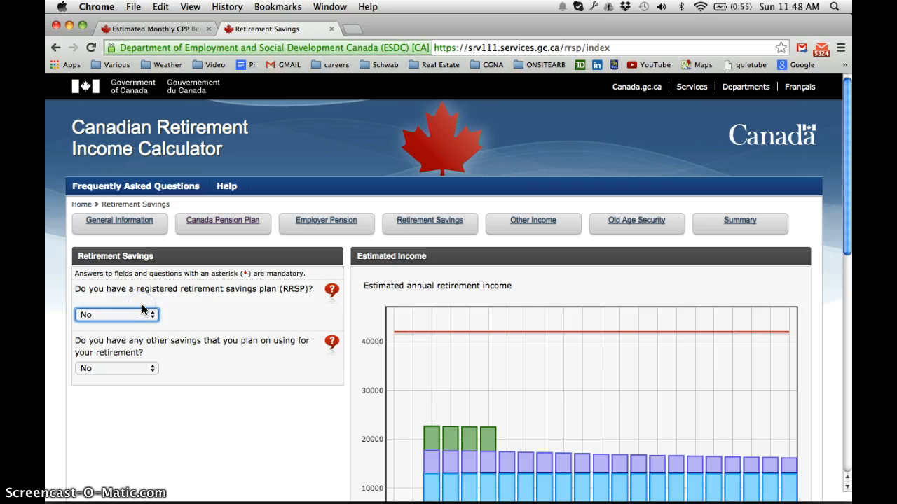
pyautogui.press('y')
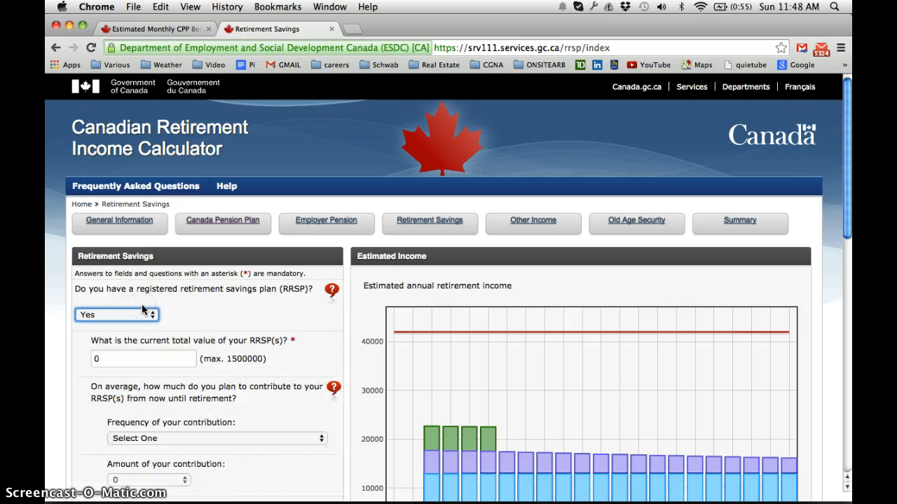
# Set the current total value of the RRSPs to 100000
pyautogui.click(169, 358)
pyautogui.press('BackSpace')
pyautogui.write('1')
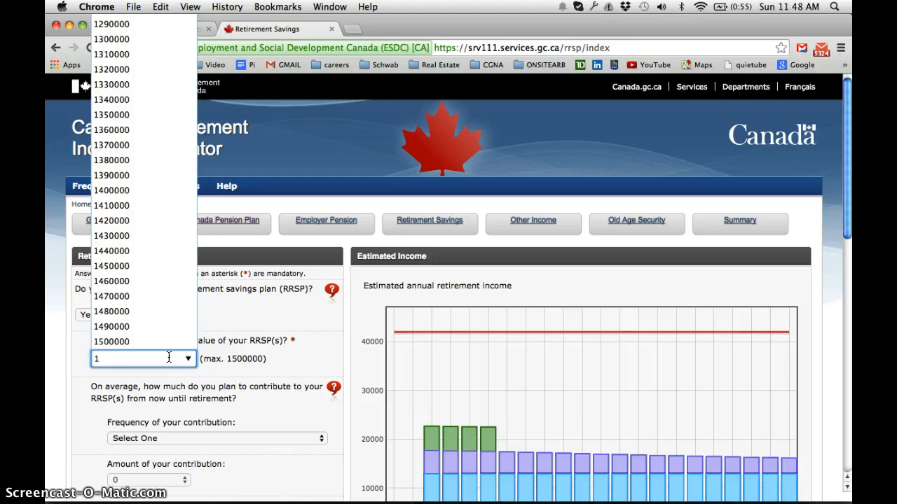
pyautogui.write('00000')
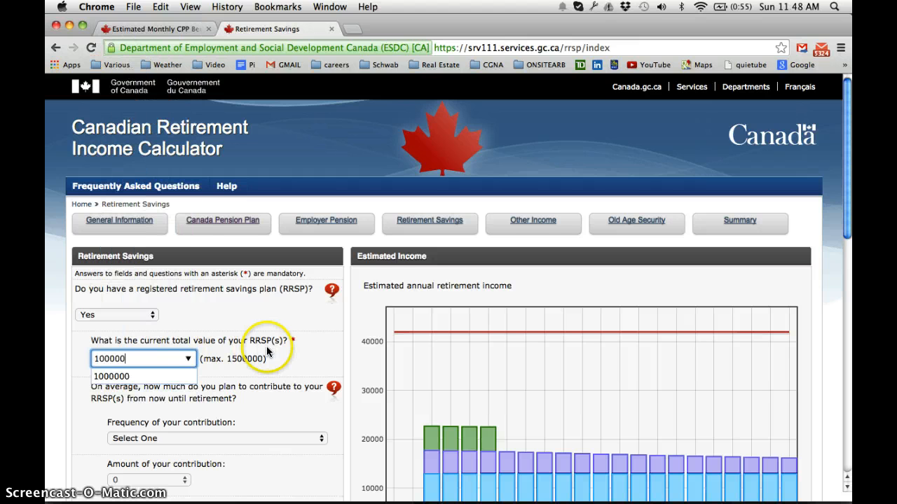
pyautogui.click(271, 374)
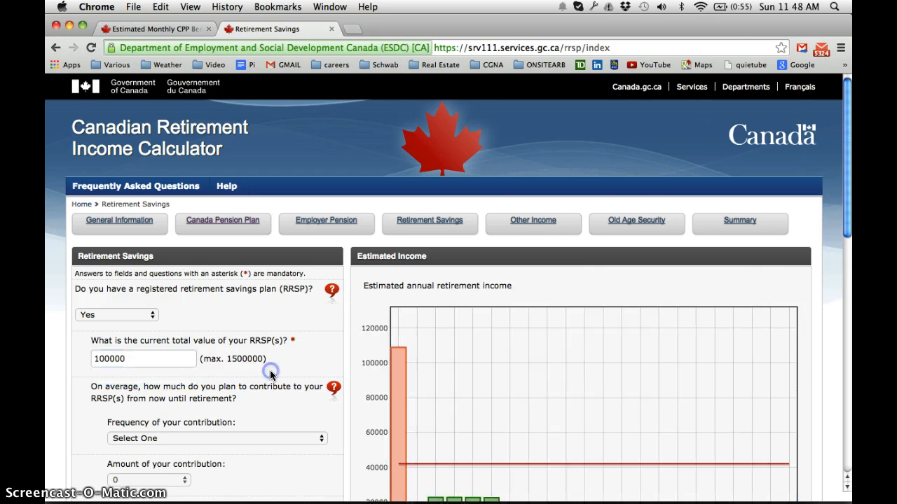
# Set the RRSP contribution frequency to Annually
pyautogui.scroll(-3, 235, 420)
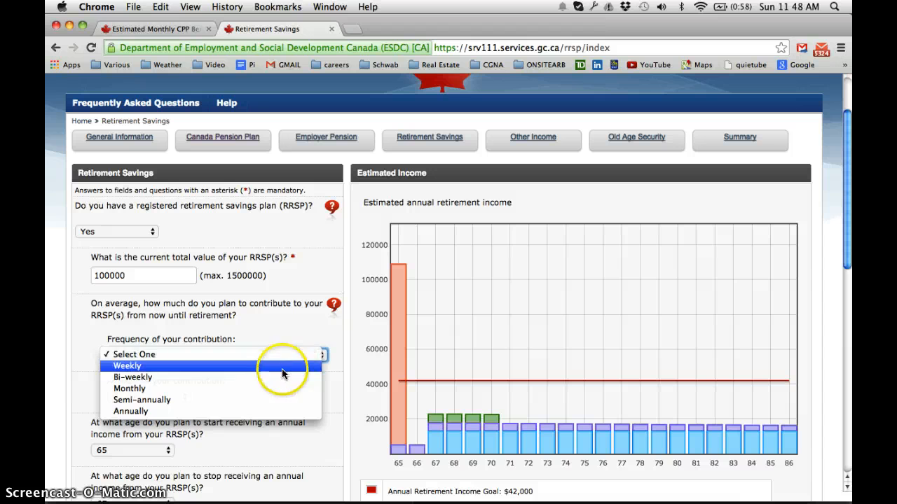
pyautogui.click(242, 412)
pyautogui.click(183, 355)
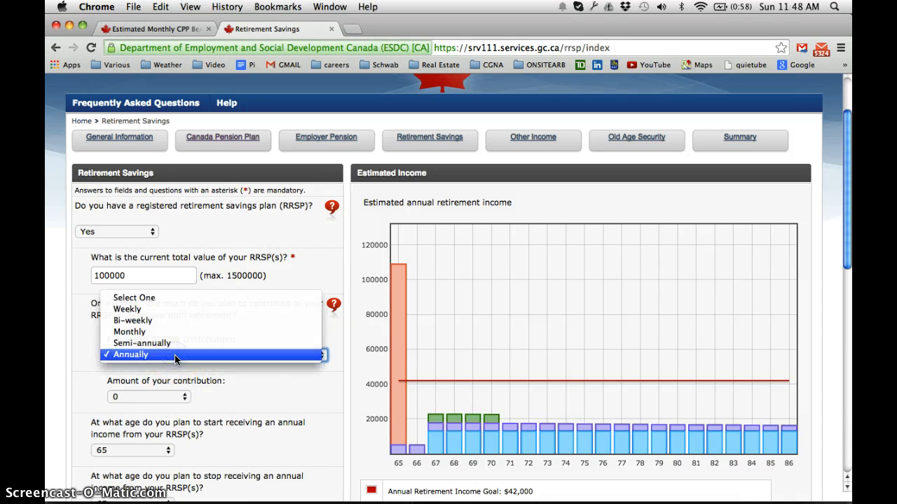
pyautogui.click(175, 354)
# Set the annual RRSP contribution amount to 5000
pyautogui.click(143, 396)
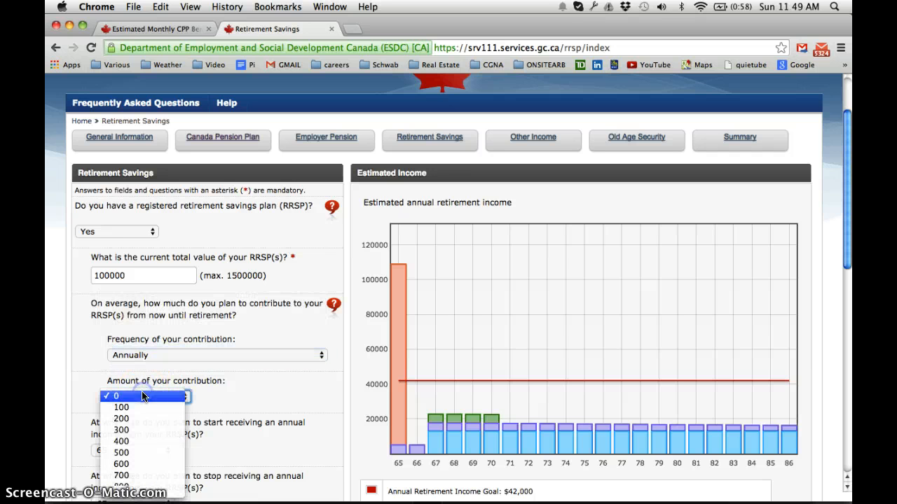
pyautogui.scroll(-5, 138, 458)
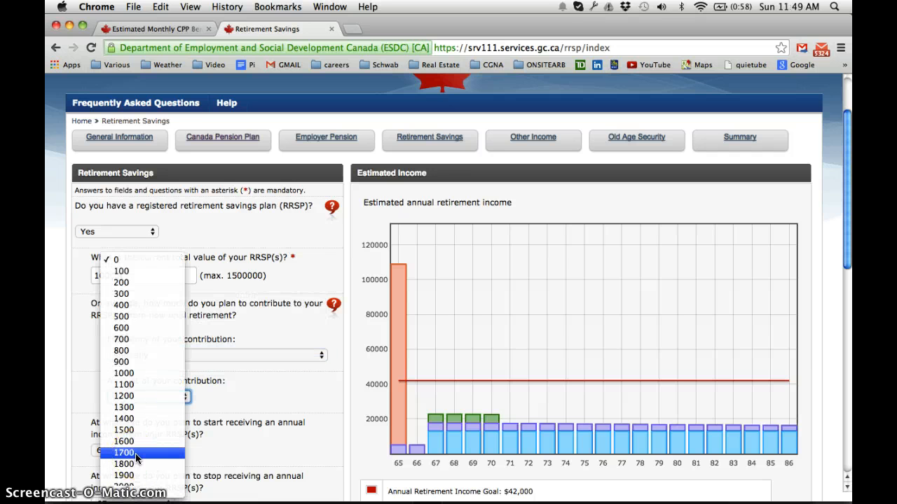
pyautogui.scroll(-14, 137, 458)
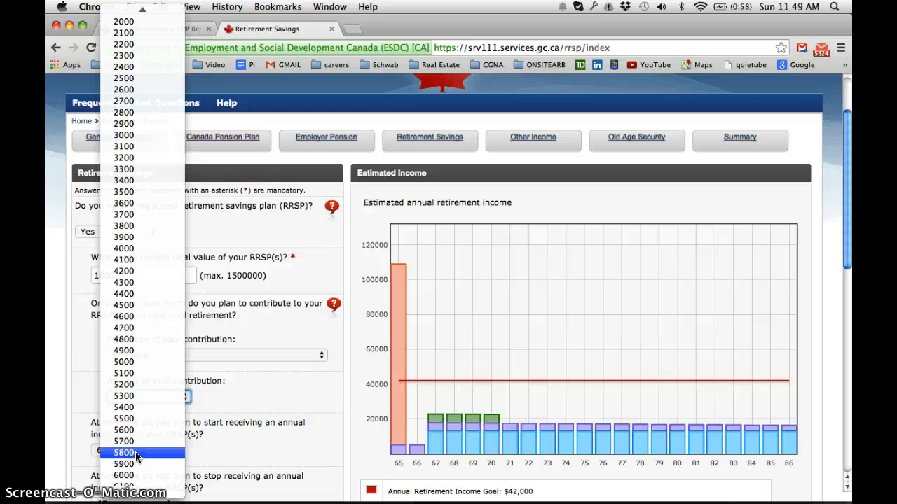
pyautogui.click(131, 364)
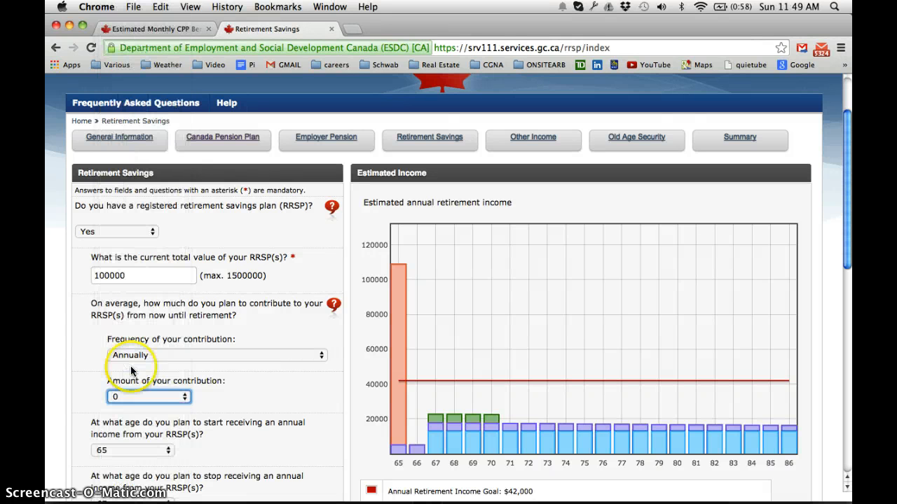
# Set the age to start receiving annual RRSP income to 71
pyautogui.click(158, 449)
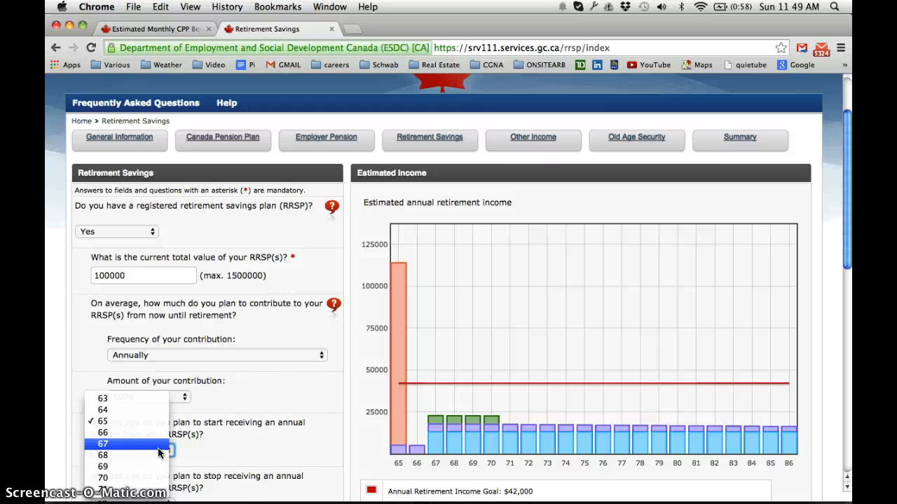
pyautogui.click(147, 489)
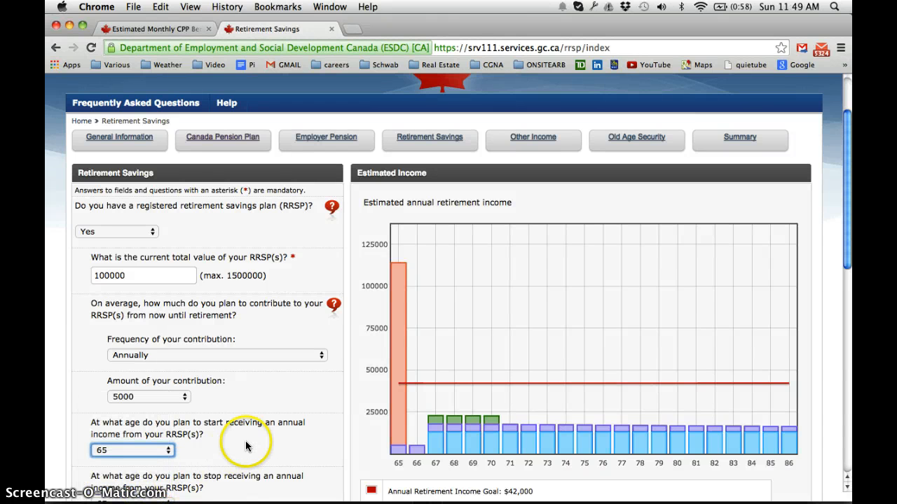
pyautogui.scroll(-4, 245, 441)
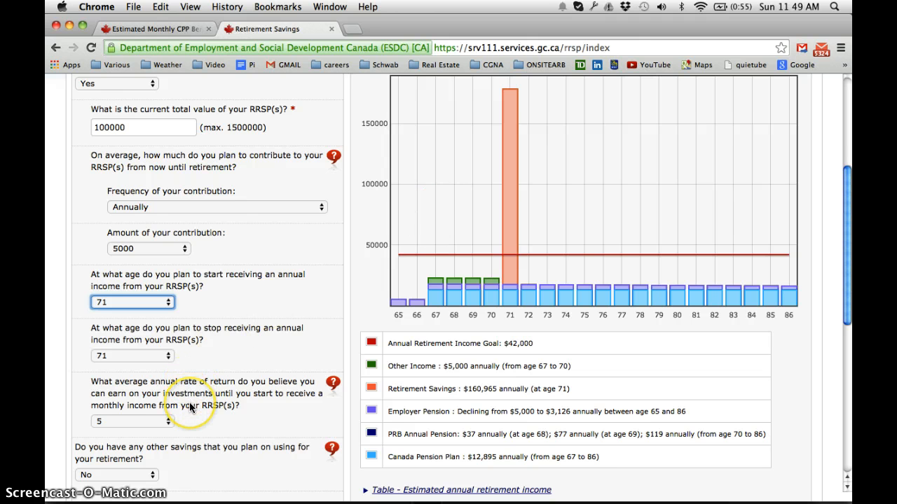
# Answer Yes to having other savings planned for retirement
pyautogui.scroll(-1, 189, 407)
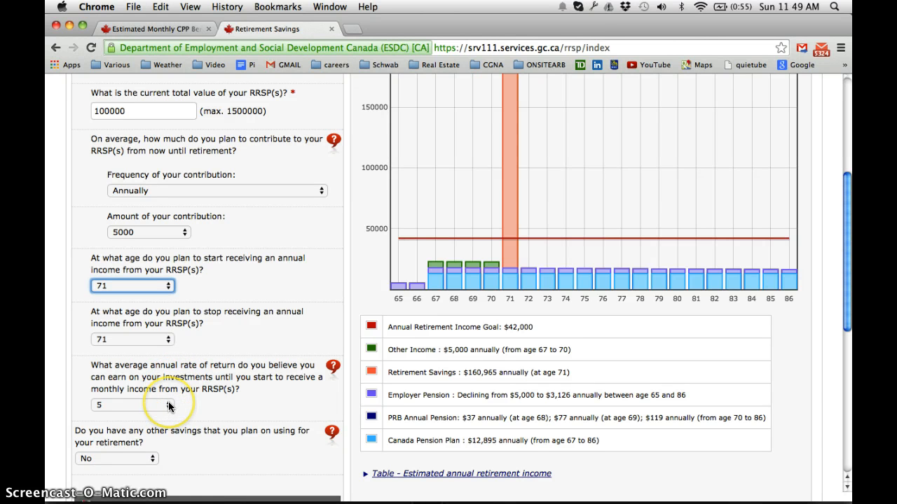
pyautogui.scroll(-3, 169, 405)
pyautogui.scroll(-2, 168, 407)
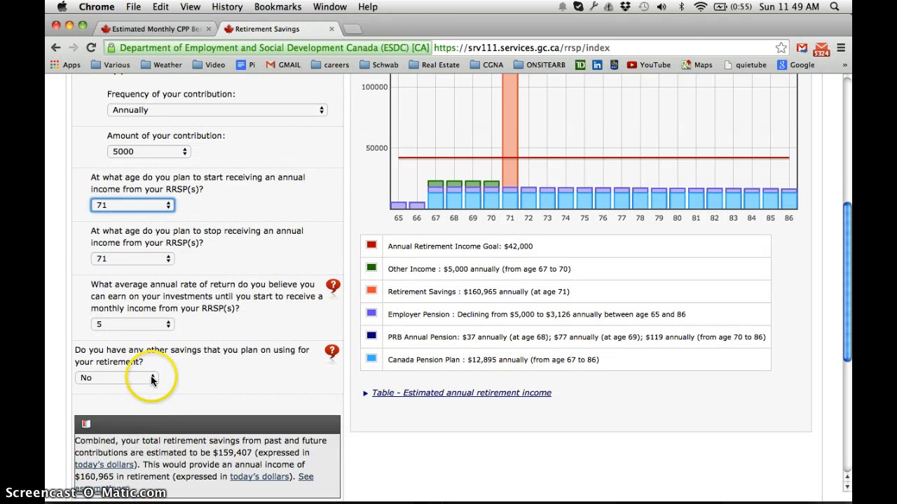
pyautogui.click(152, 378)
pyautogui.click(138, 367)
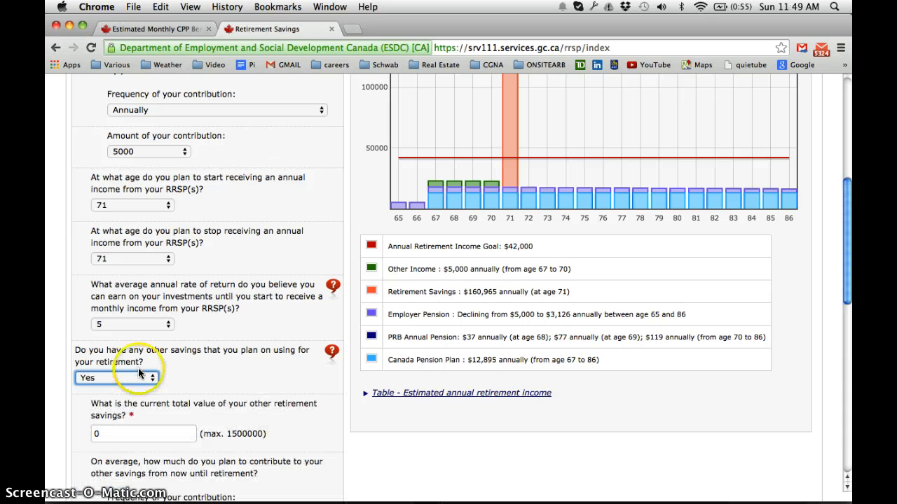
# Enter 50000 as the current total value of other retirement savings
pyautogui.click(132, 436)
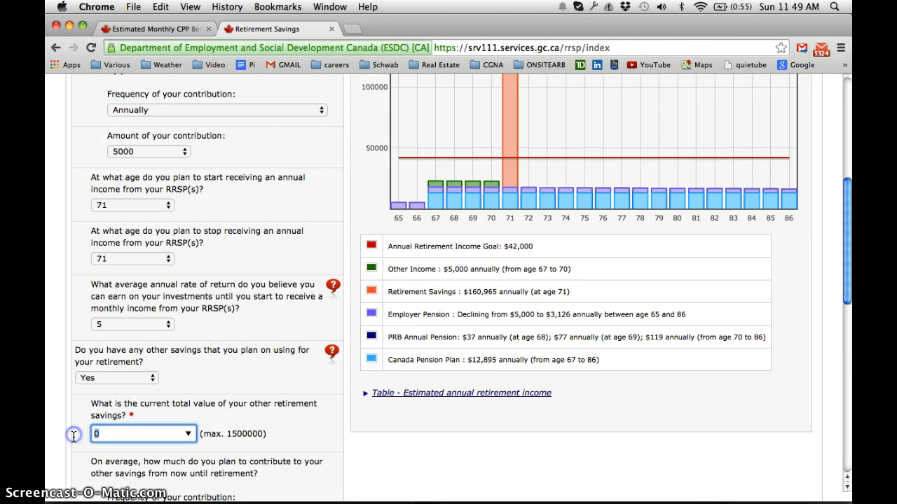
pyautogui.write('5')
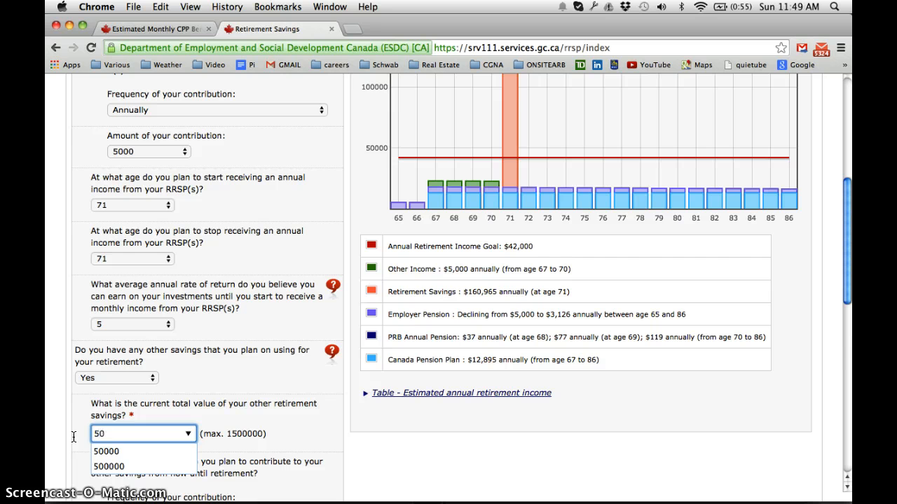
pyautogui.write('000')
pyautogui.scroll(-5, 104, 388)
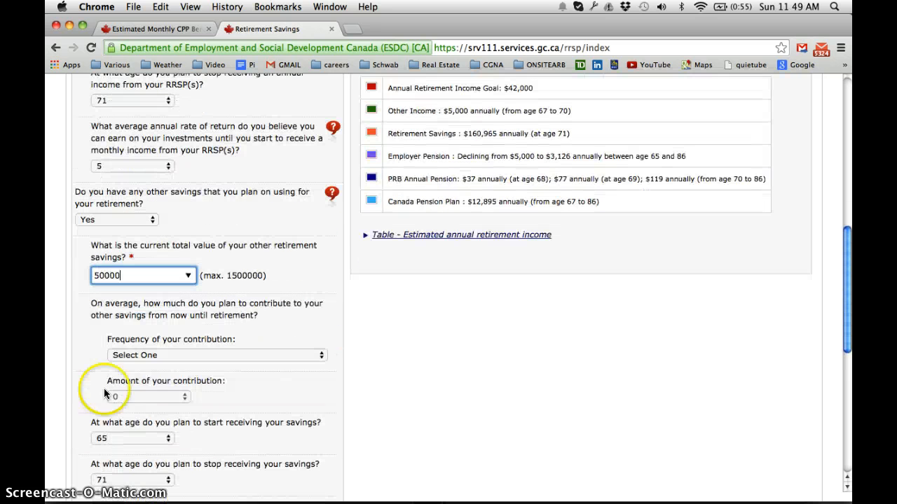
pyautogui.click(284, 277)
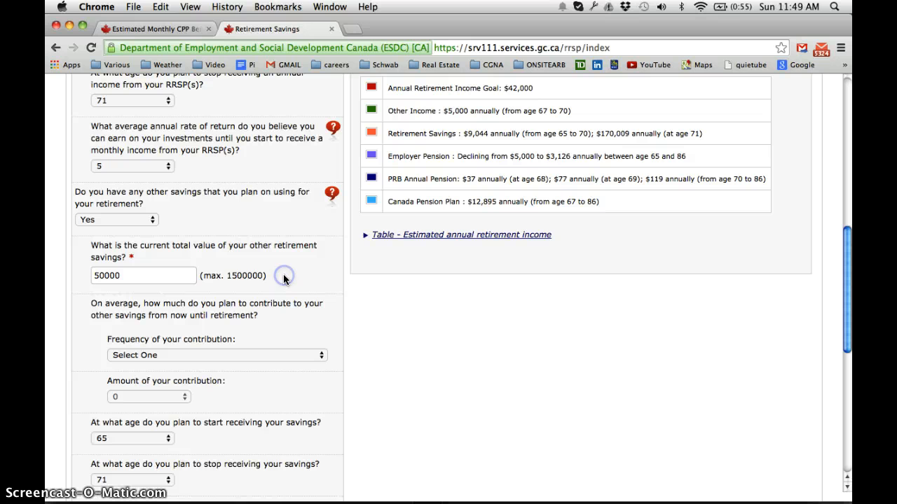
# Set the frequency of contributions to other savings to Annually
pyautogui.click(181, 354)
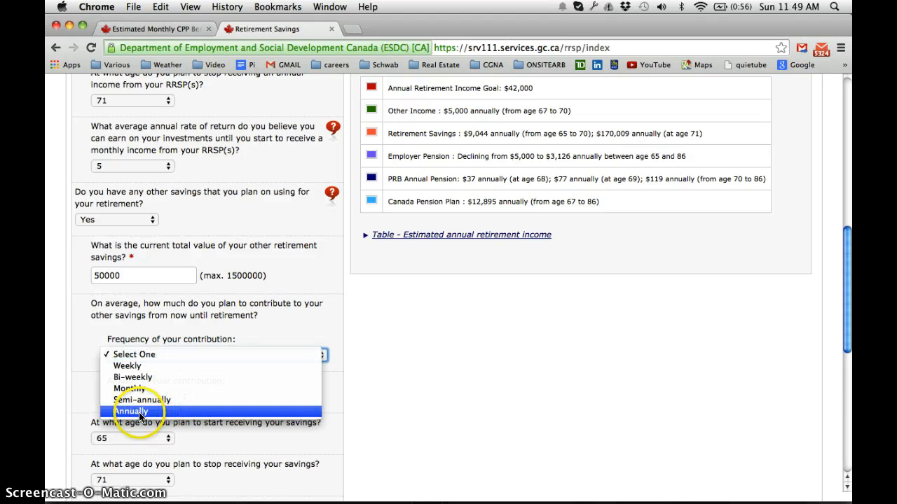
pyautogui.click(154, 358)
pyautogui.click(166, 353)
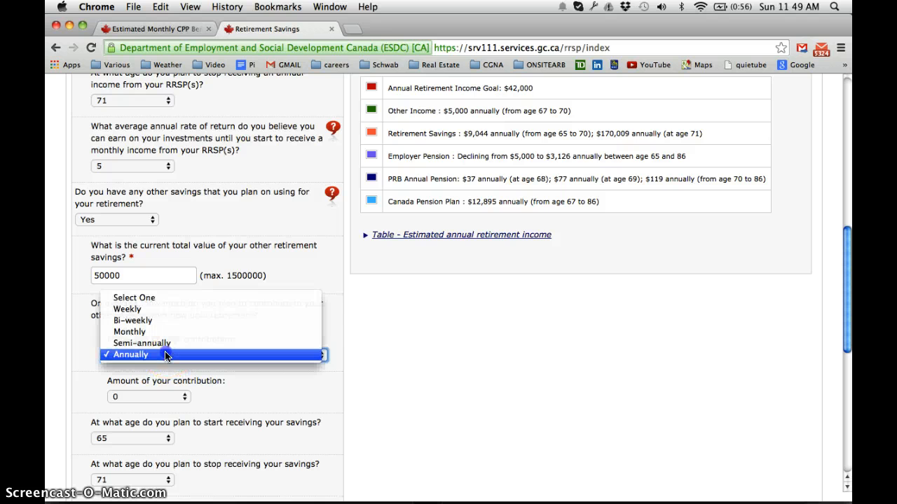
pyautogui.click(166, 355)
pyautogui.click(165, 355)
pyautogui.click(165, 355)
# Set the annual contribution amount to other savings to 2500
pyautogui.click(160, 397)
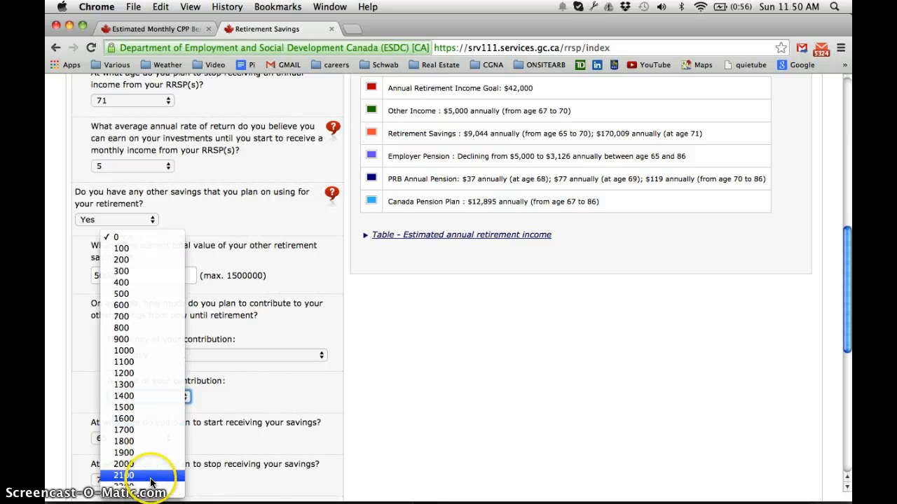
pyautogui.press('Escape')
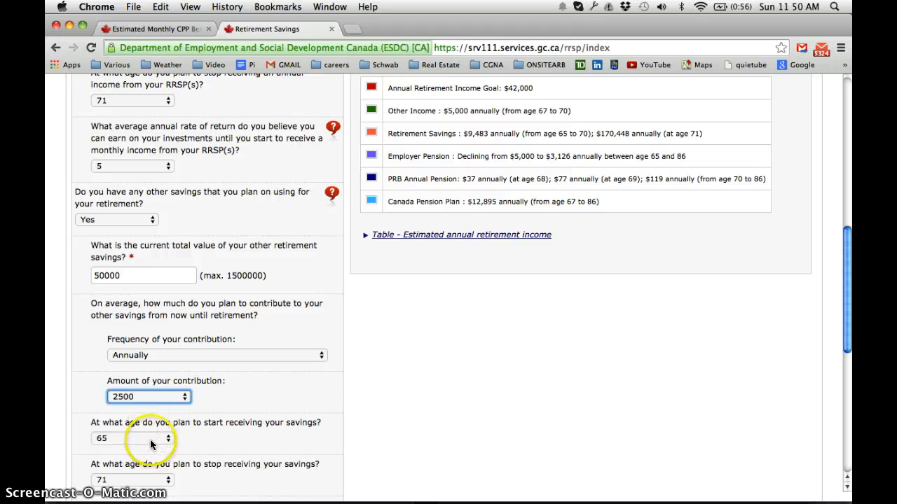
pyautogui.scroll(-2, 150, 441)
pyautogui.scroll(-1, 150, 444)
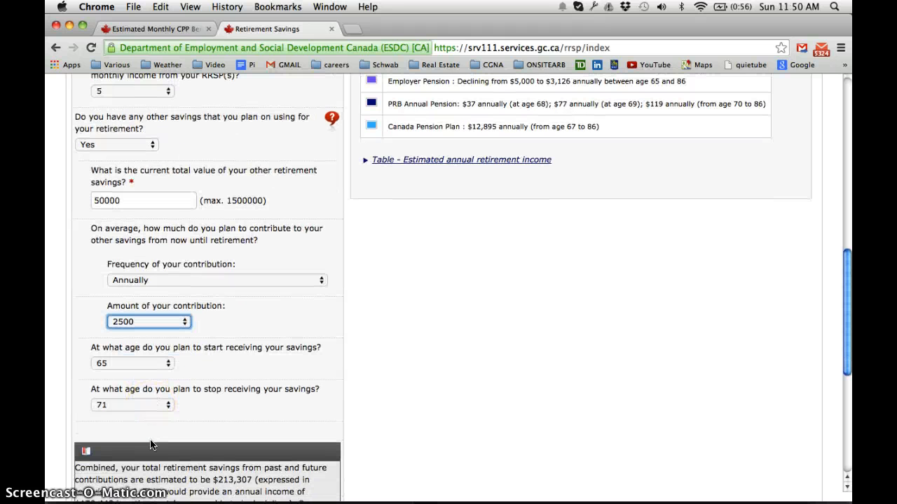
# Set other savings to be received starting at age 71 and stopping at age 86
pyautogui.click(169, 363)
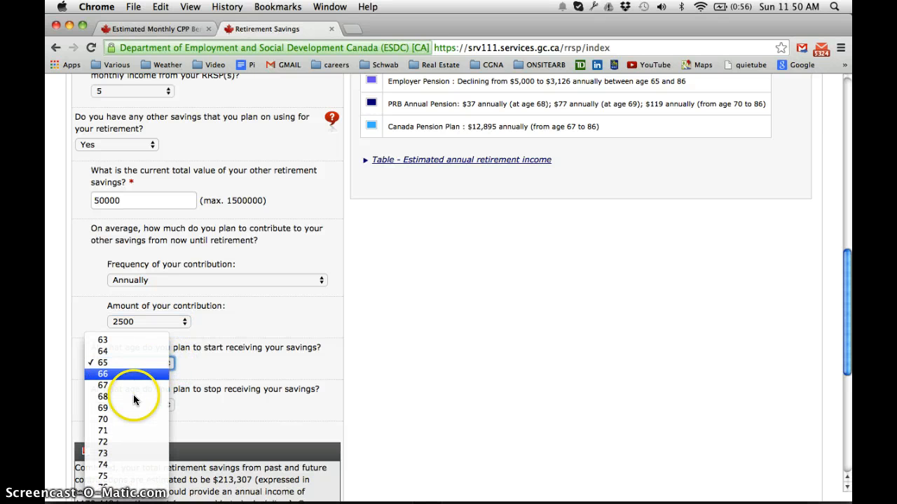
pyautogui.click(121, 434)
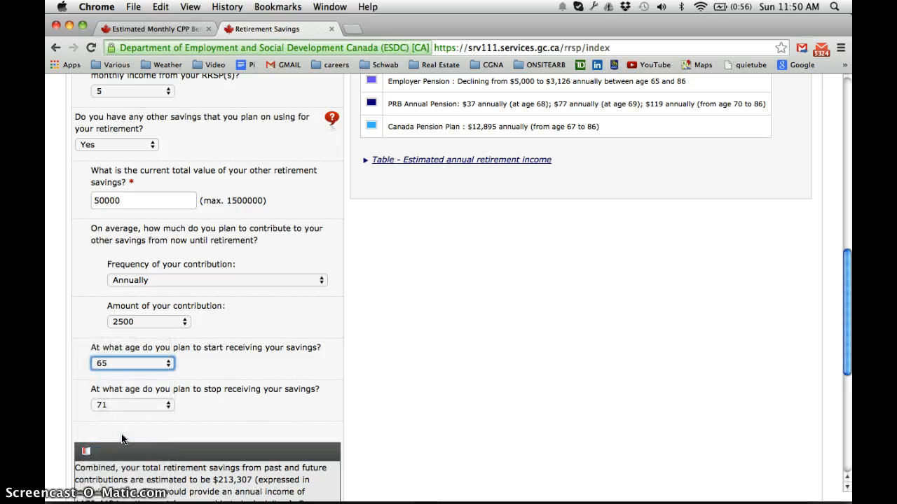
pyautogui.click(156, 405)
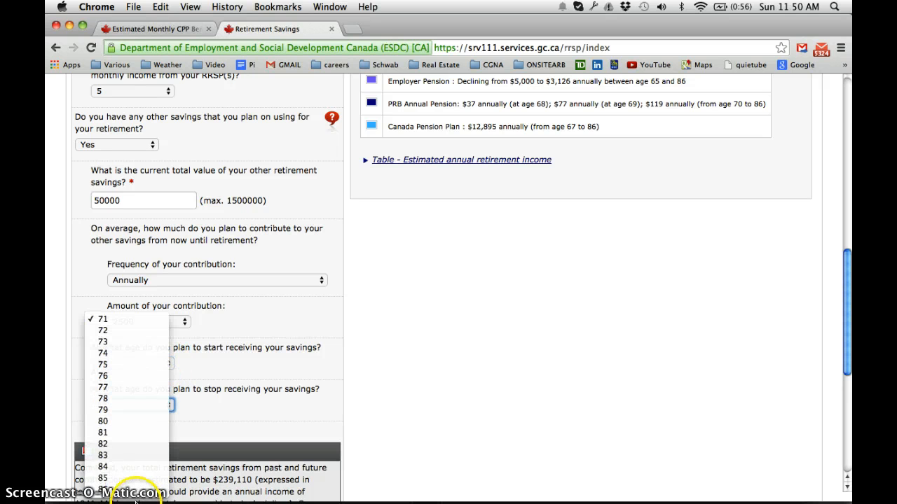
pyautogui.click(124, 489)
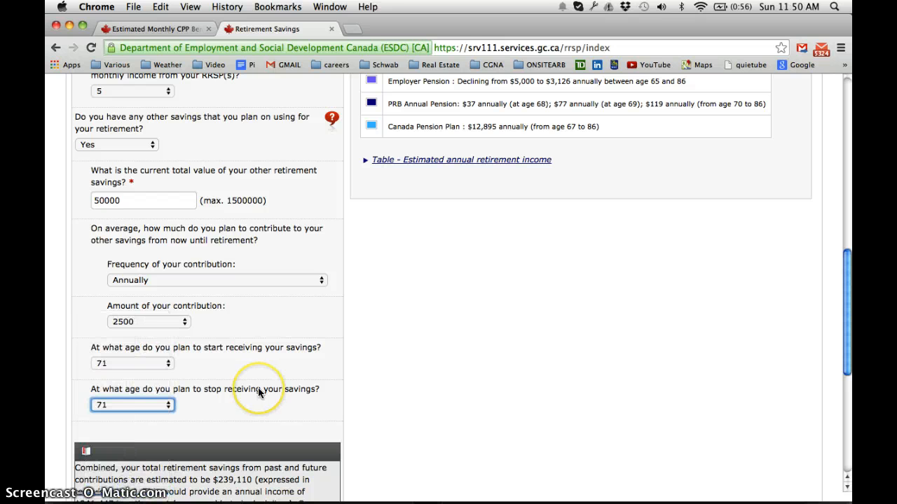
pyautogui.scroll(-2, 258, 388)
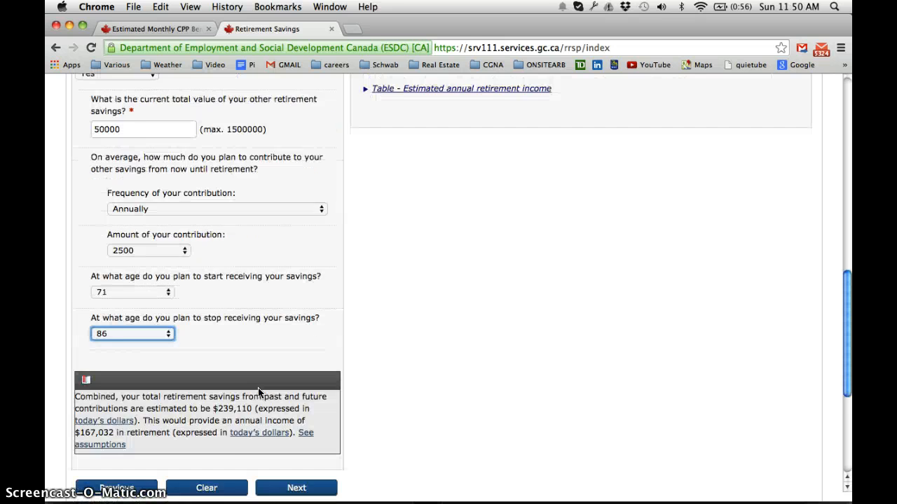
# Continue from Retirement Savings to the Other Income section
pyautogui.scroll(6, 258, 387)
pyautogui.scroll(-5, 258, 388)
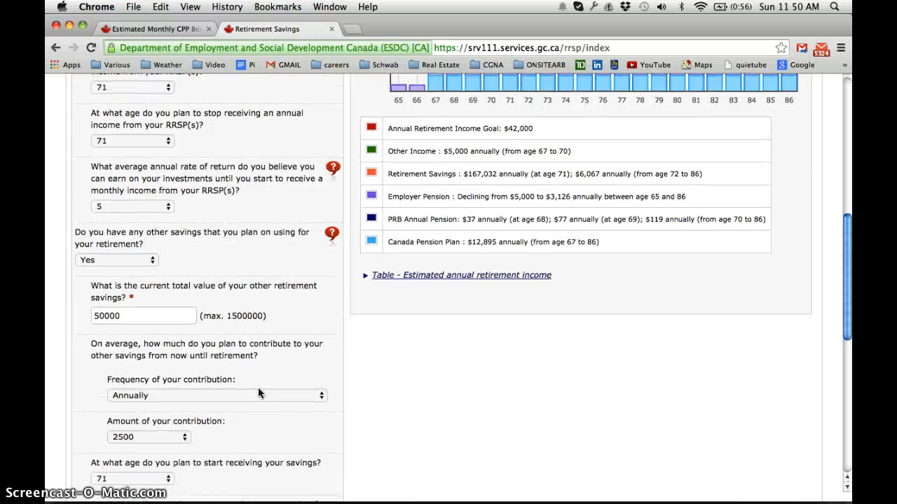
pyautogui.scroll(-2, 257, 388)
pyautogui.scroll(8, 258, 387)
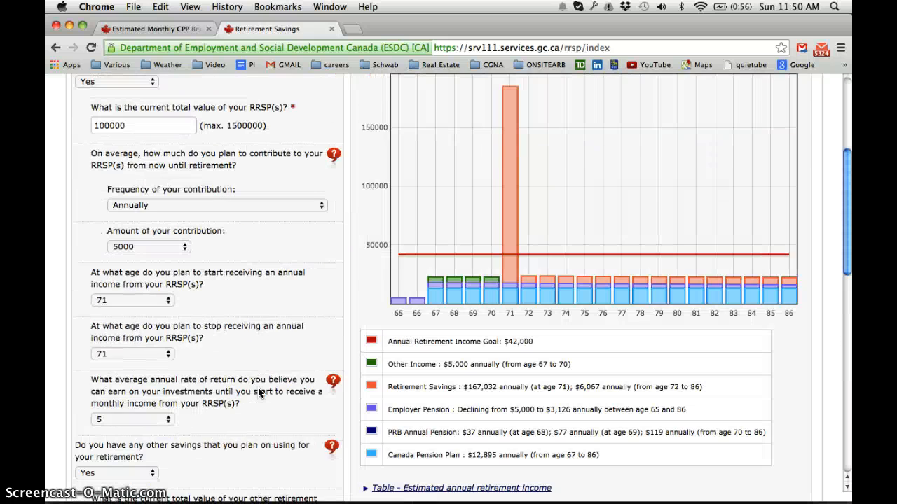
pyautogui.scroll(-11, 257, 387)
pyautogui.scroll(-1, 258, 390)
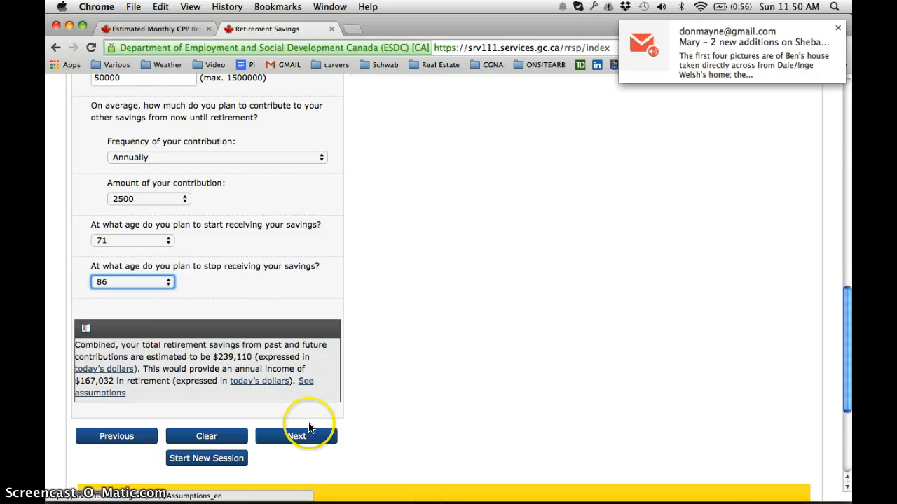
pyautogui.click(297, 436)
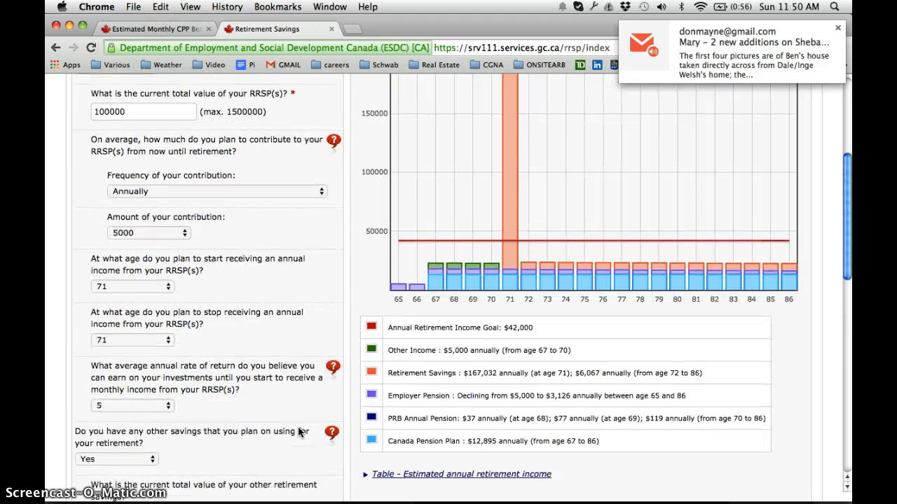
pyautogui.scroll(-5, 297, 432)
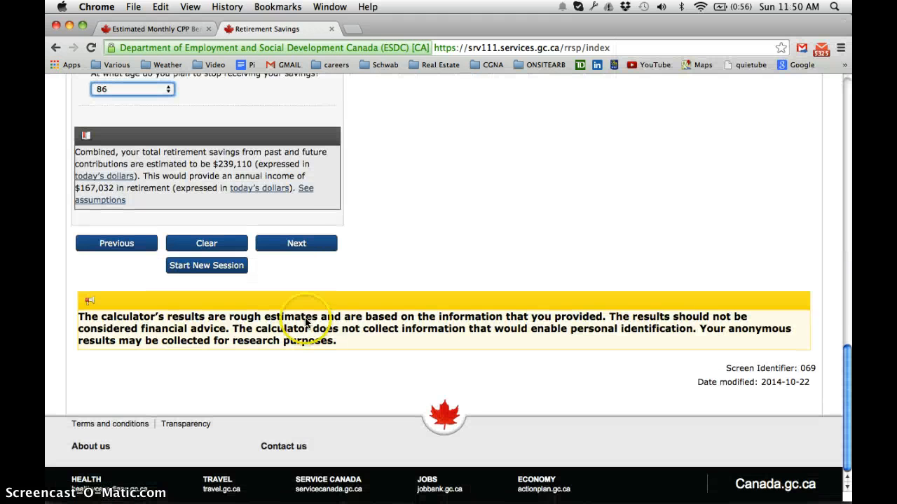
pyautogui.click(293, 239)
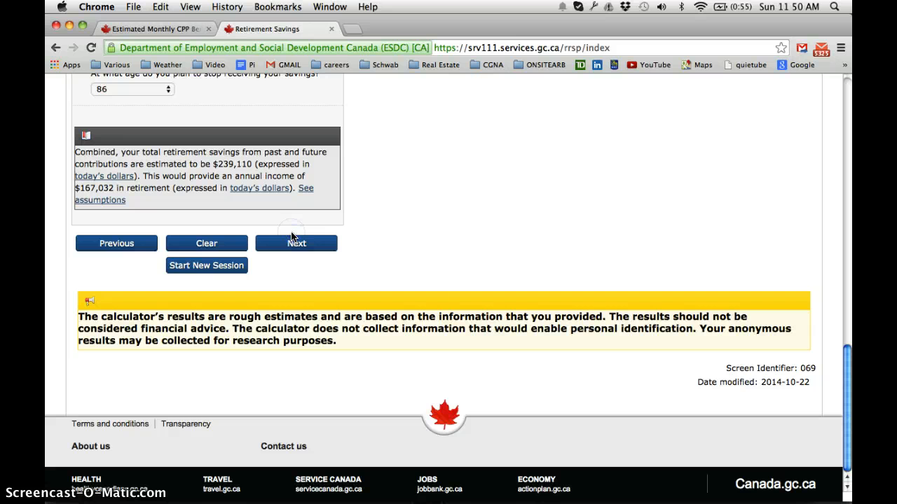
pyautogui.click(293, 239)
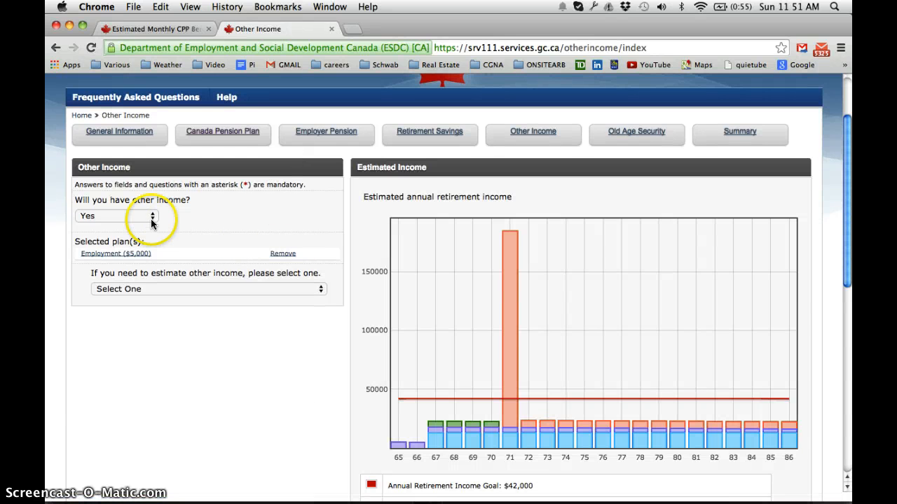
# Keep Yes for other income and add Rental Property as an income type with a Monthly frequency
pyautogui.click(152, 216)
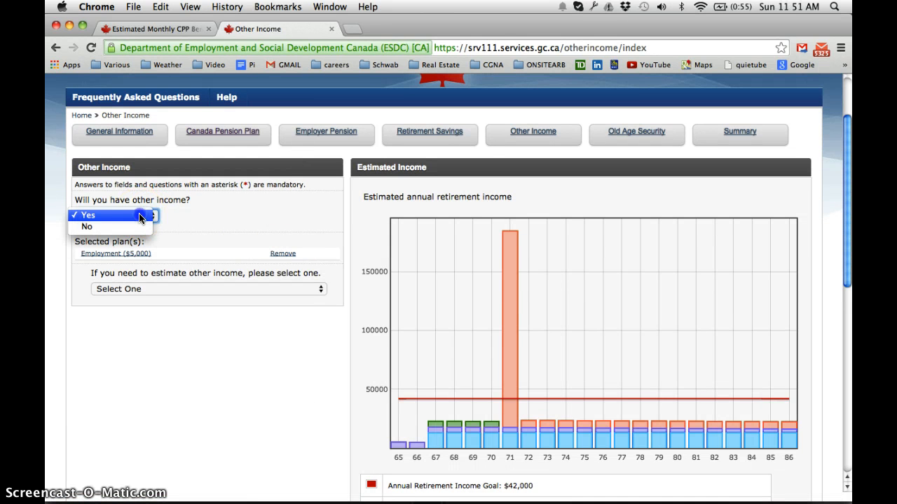
pyautogui.click(139, 216)
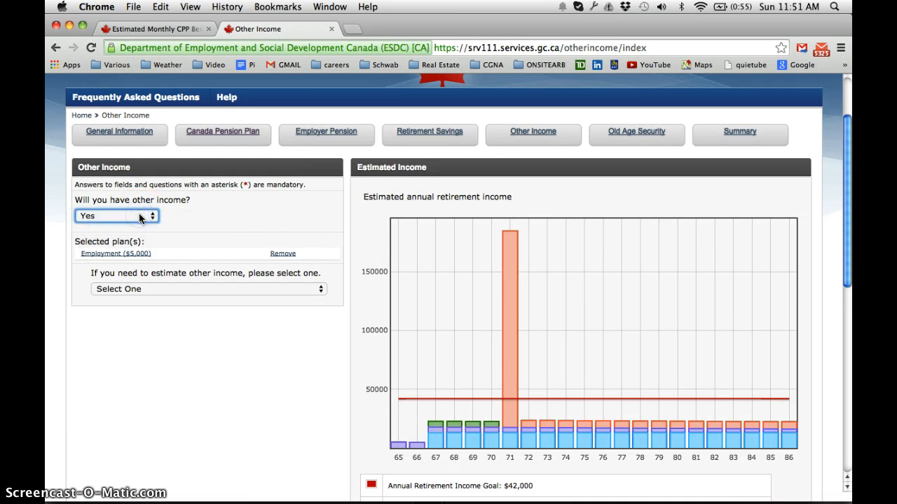
pyautogui.click(158, 288)
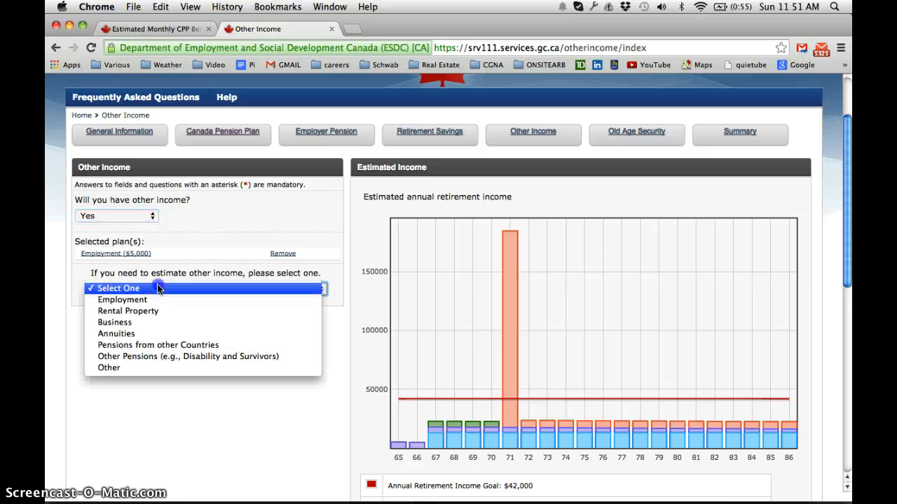
pyautogui.click(145, 312)
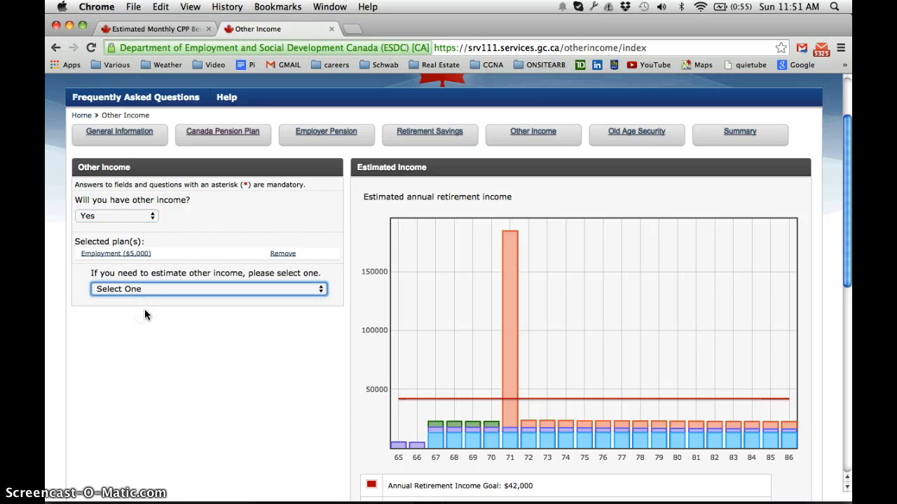
pyautogui.click(144, 329)
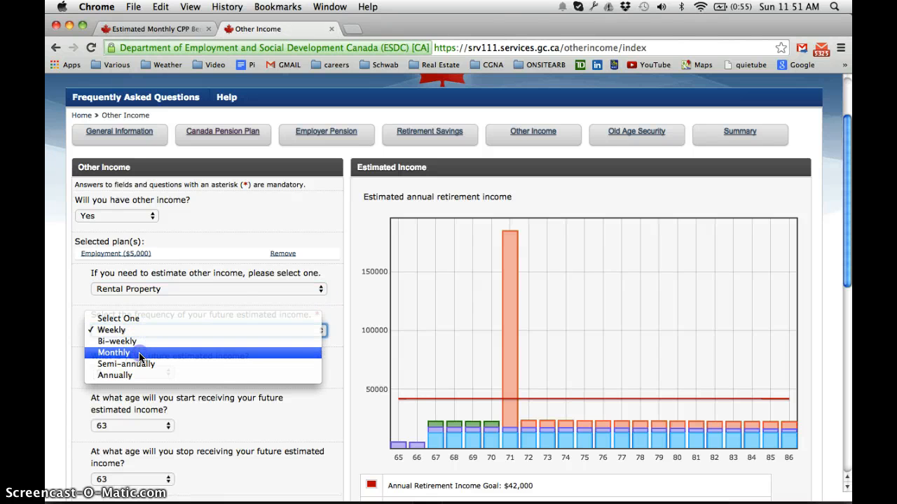
pyautogui.press('Escape')
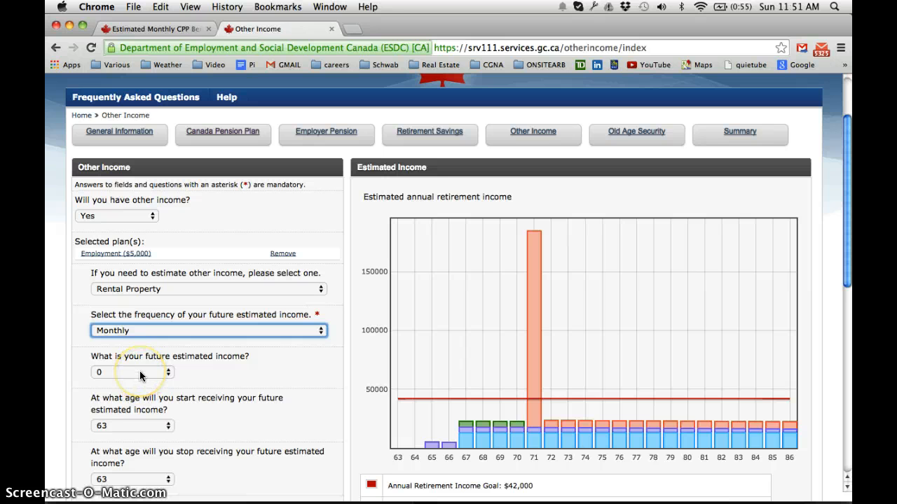
# Set the rental property's future estimated monthly income to 1000
pyautogui.click(140, 376)
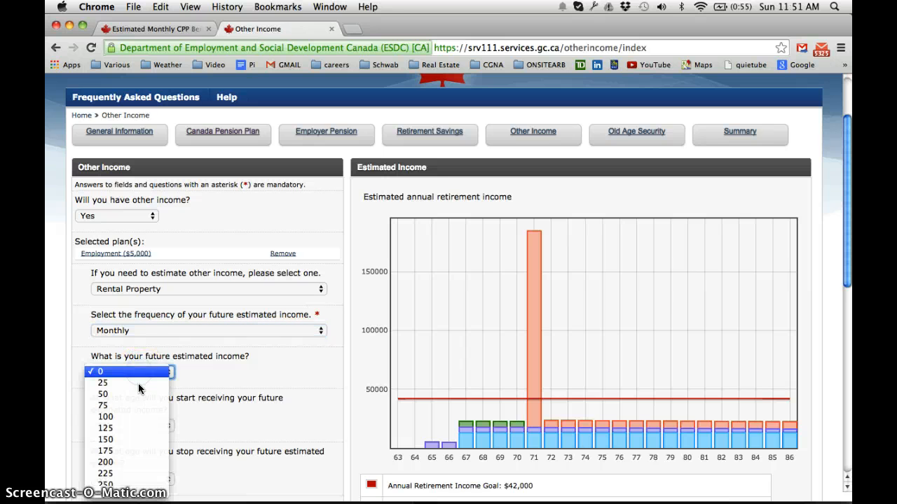
pyautogui.moveTo(120, 490)
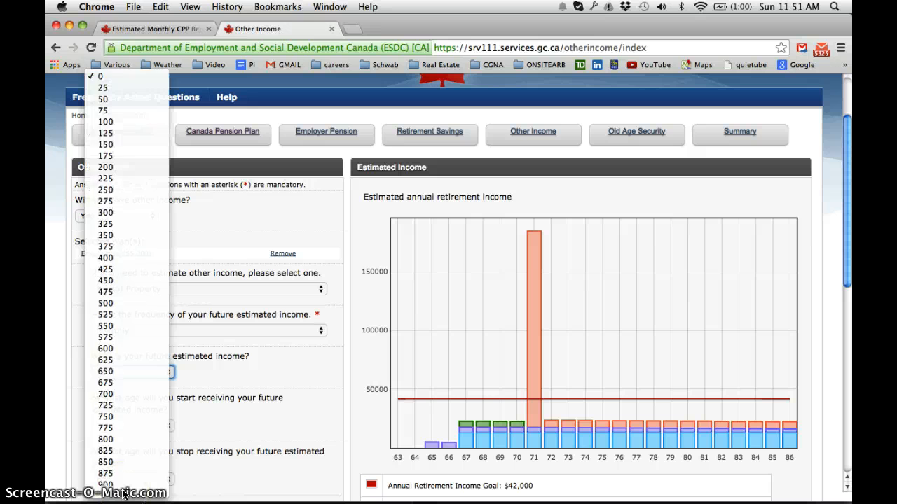
pyautogui.press('Escape')
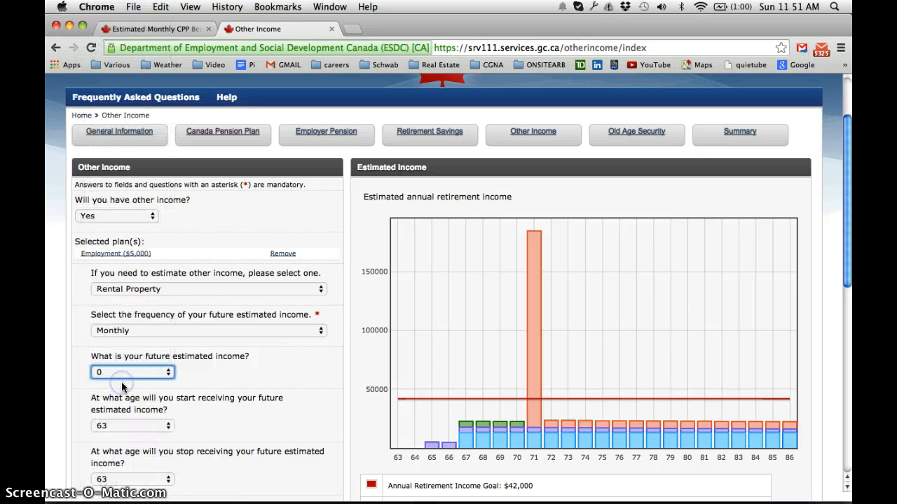
pyautogui.write('1000')
pyautogui.scroll(-2, 241, 381)
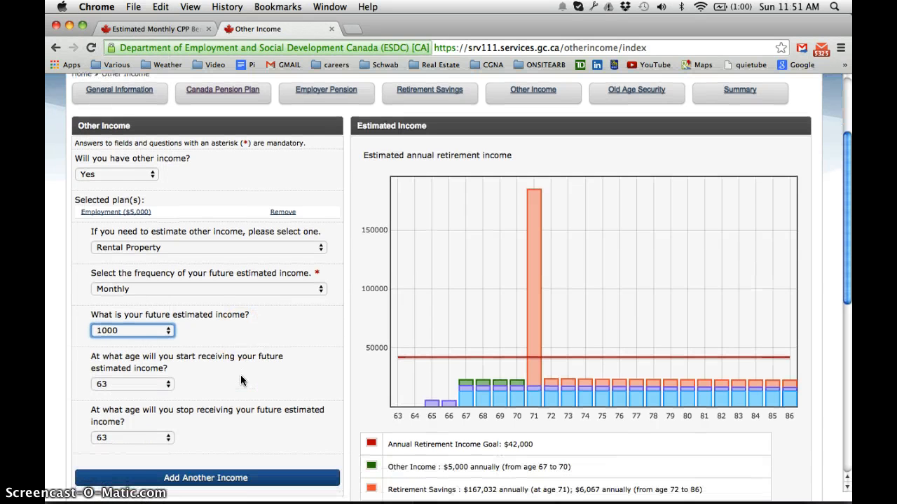
pyautogui.scroll(-1, 240, 381)
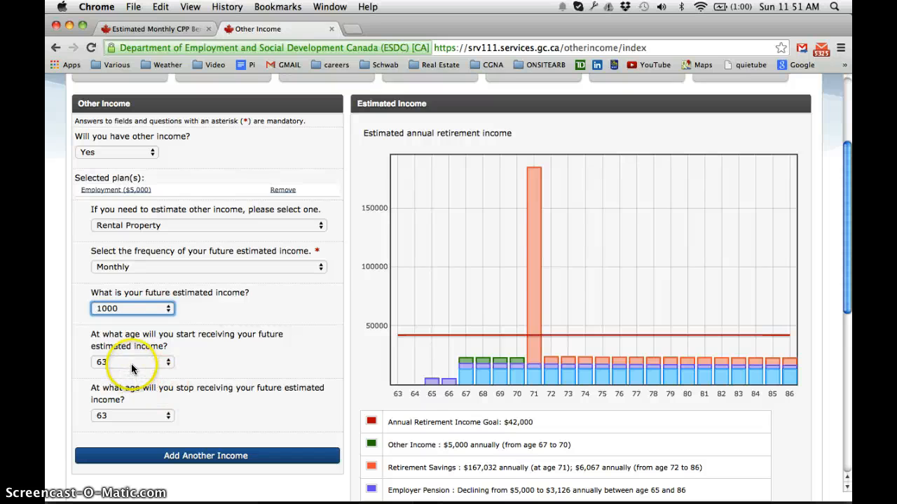
# Set the age to stop receiving the rental income to 86
pyautogui.click(161, 416)
pyautogui.scroll(-5, 149, 482)
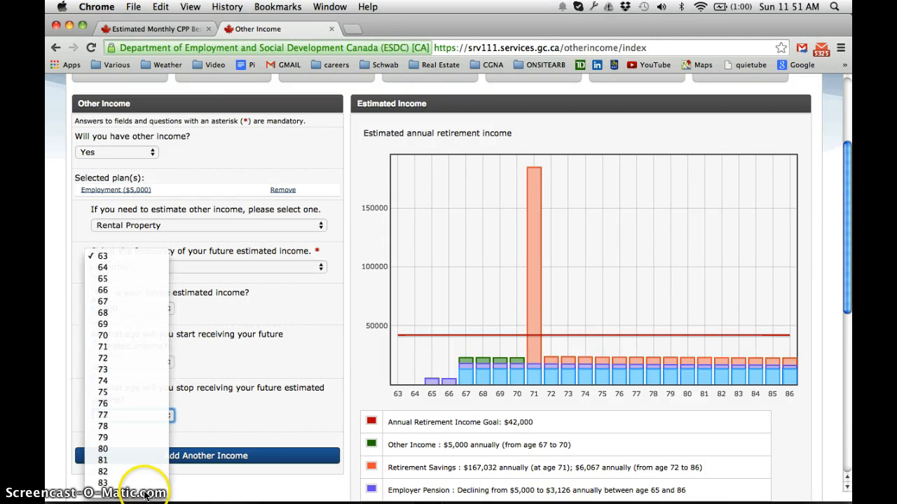
pyautogui.click(138, 492)
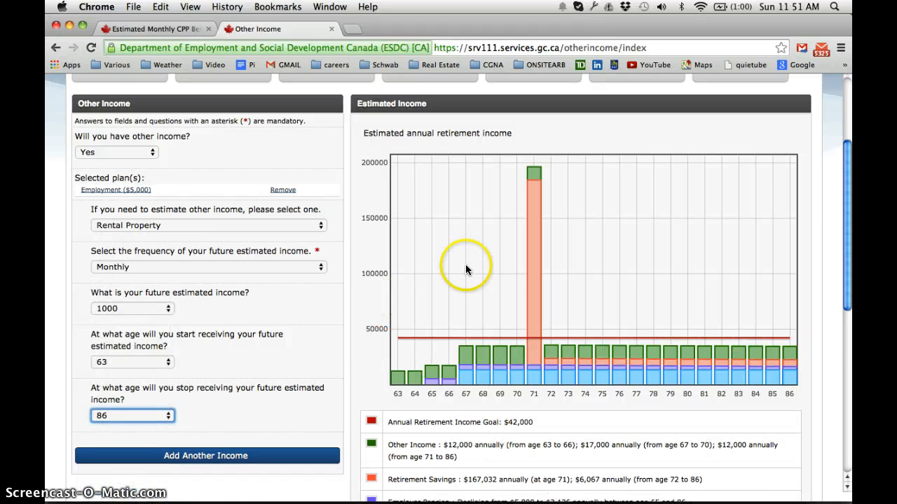
pyautogui.scroll(-5, 487, 267)
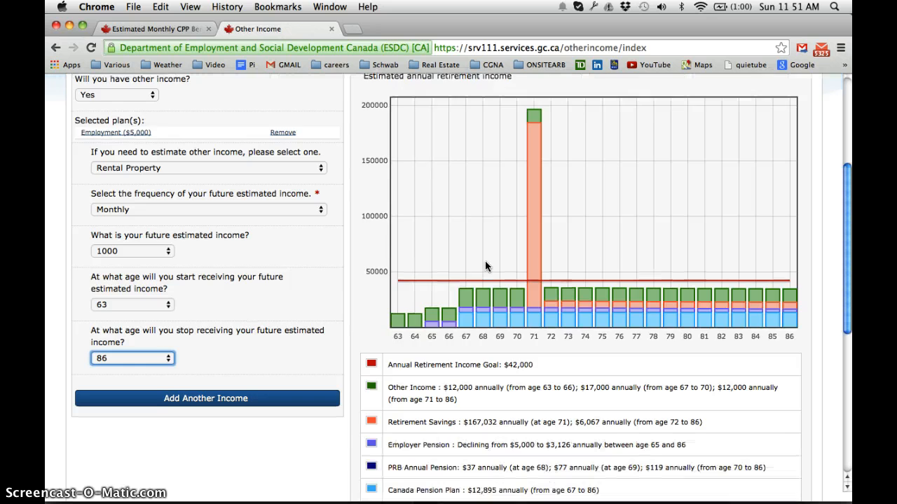
# Go back from Other Income to the Retirement Savings section
pyautogui.scroll(-1, 485, 261)
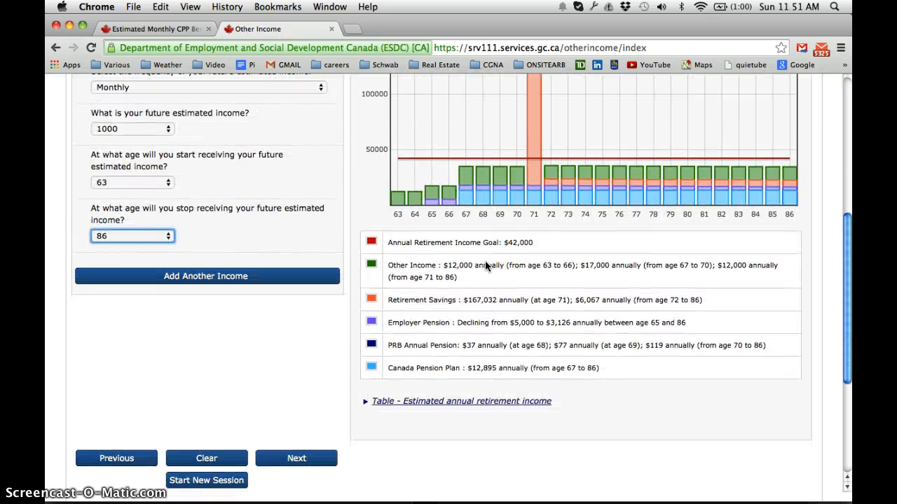
pyautogui.scroll(-1, 485, 260)
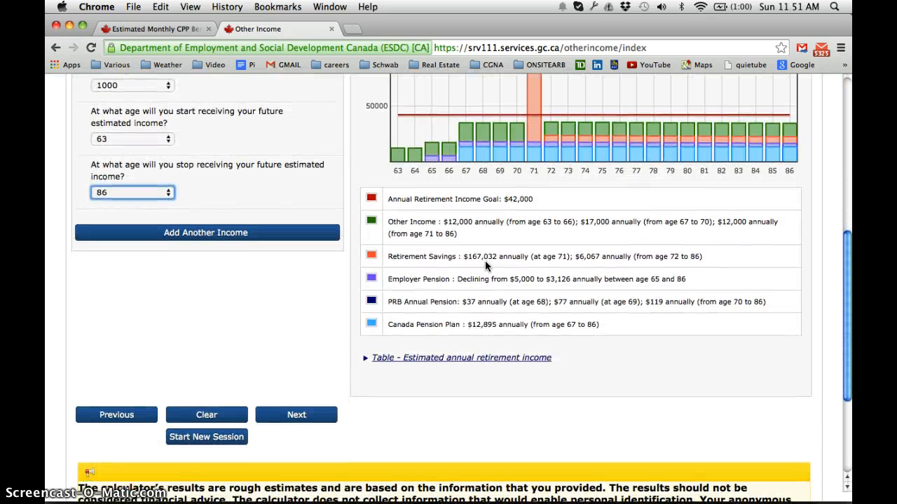
pyautogui.scroll(7, 491, 259)
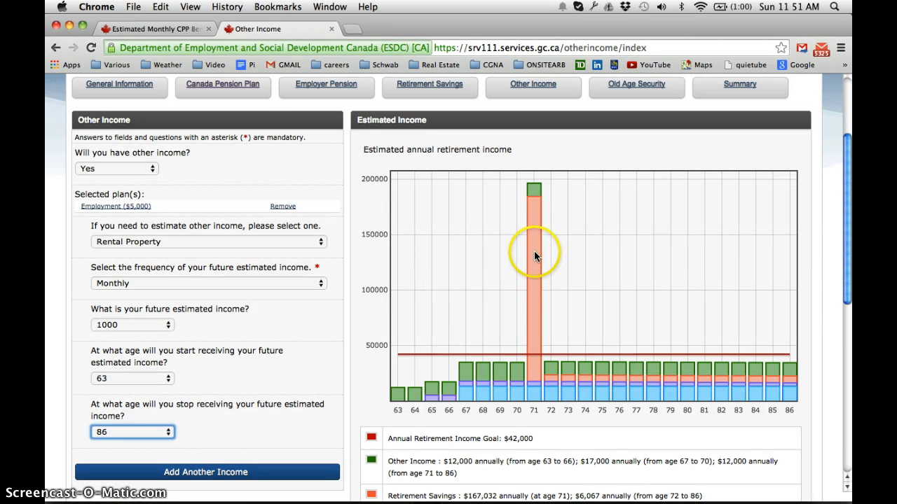
pyautogui.scroll(-10, 509, 316)
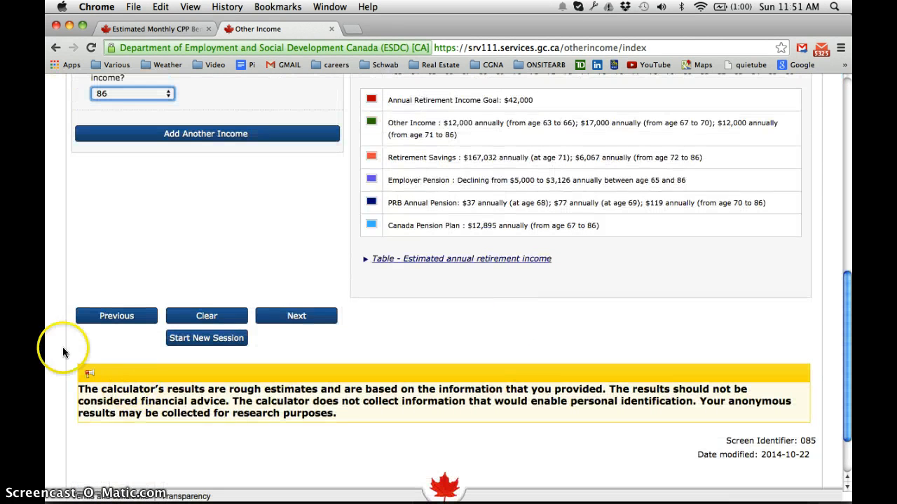
pyautogui.click(104, 319)
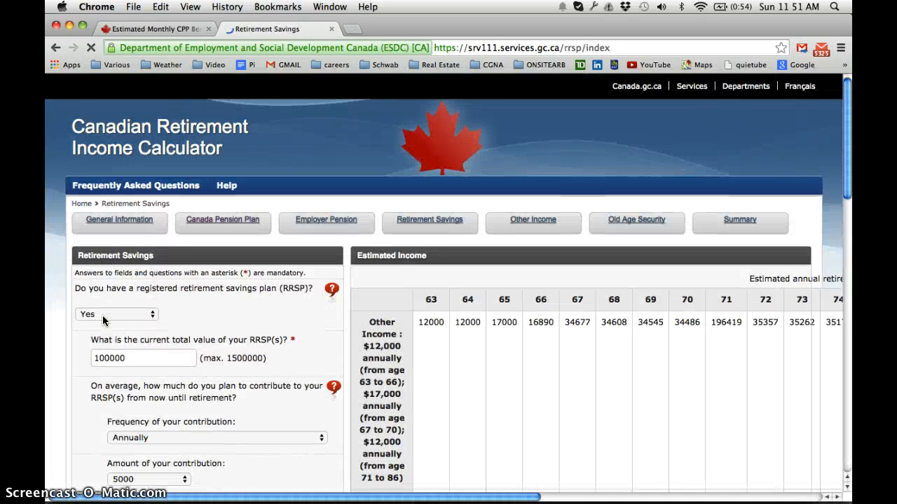
# Set the age to stop receiving RRSP income to 86
pyautogui.scroll(-2, 102, 315)
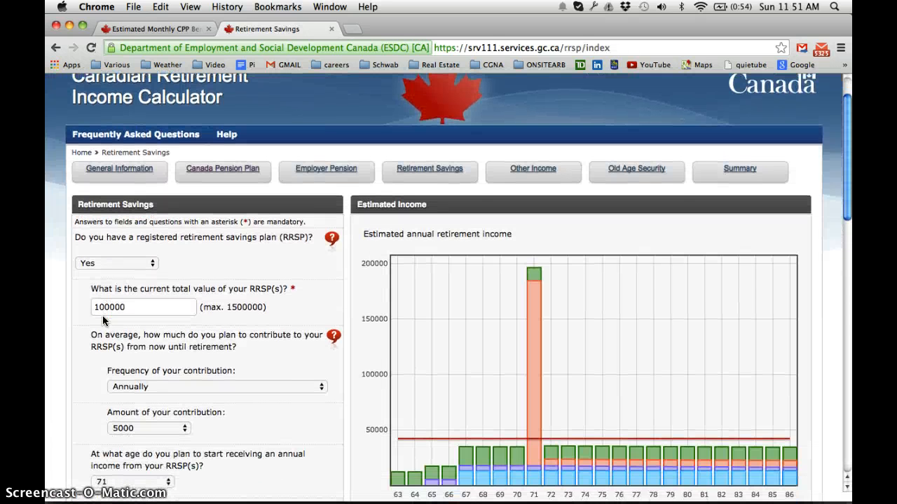
pyautogui.scroll(-2, 103, 320)
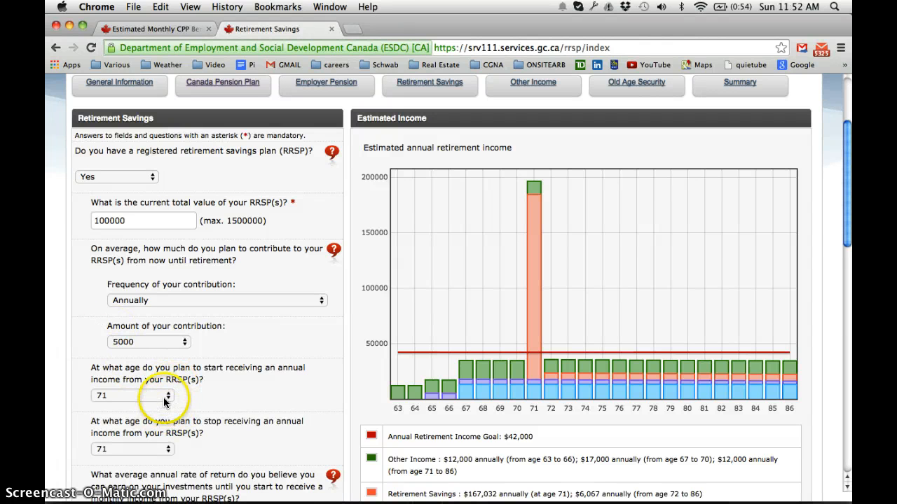
pyautogui.click(168, 449)
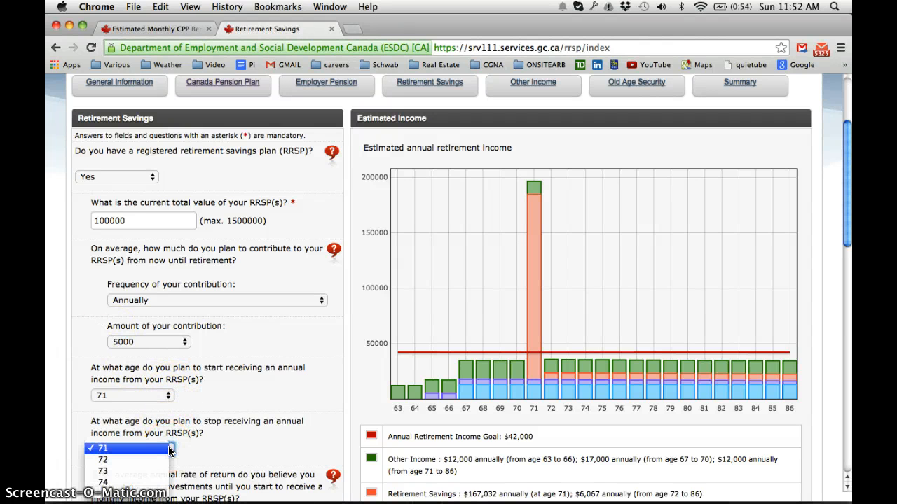
pyautogui.scroll(-5, 141, 476)
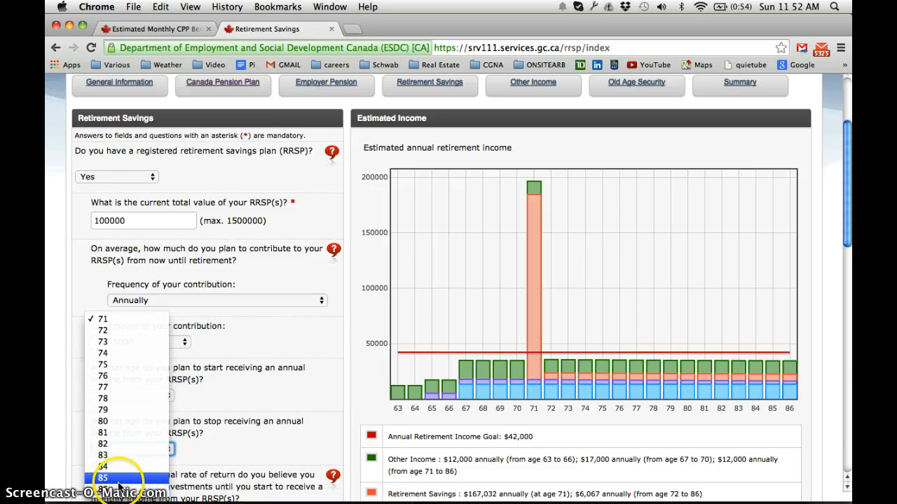
pyautogui.press('Escape')
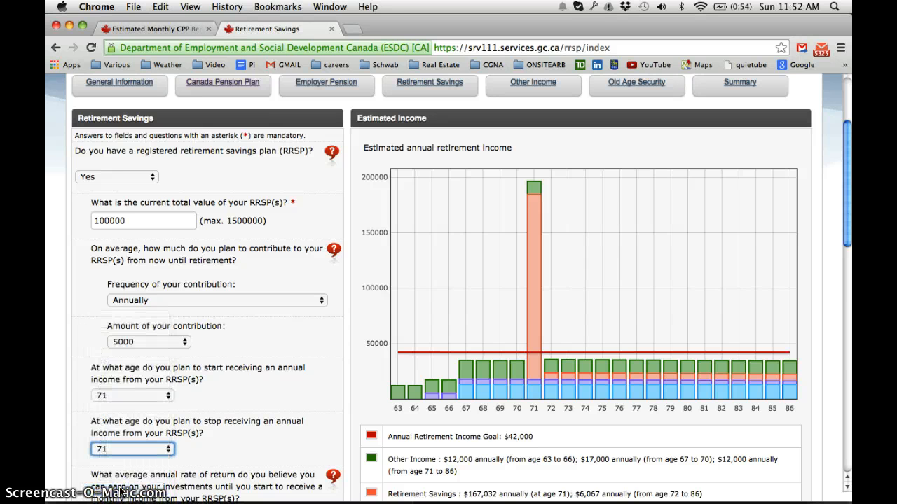
pyautogui.press('8')
pyautogui.press('6')
pyautogui.click(533, 259)
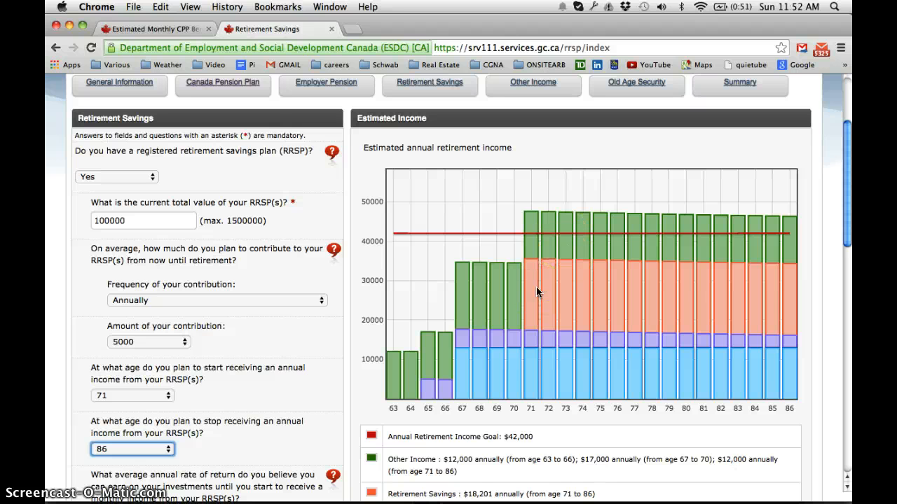
# Advance through the Other Income page to the Old Age Security section
pyautogui.moveTo(537, 291)
pyautogui.mouseDown()
pyautogui.moveTo(695, 282)
pyautogui.moveTo(774, 292)
pyautogui.mouseUp()
pyautogui.scroll(-5, 773, 293)
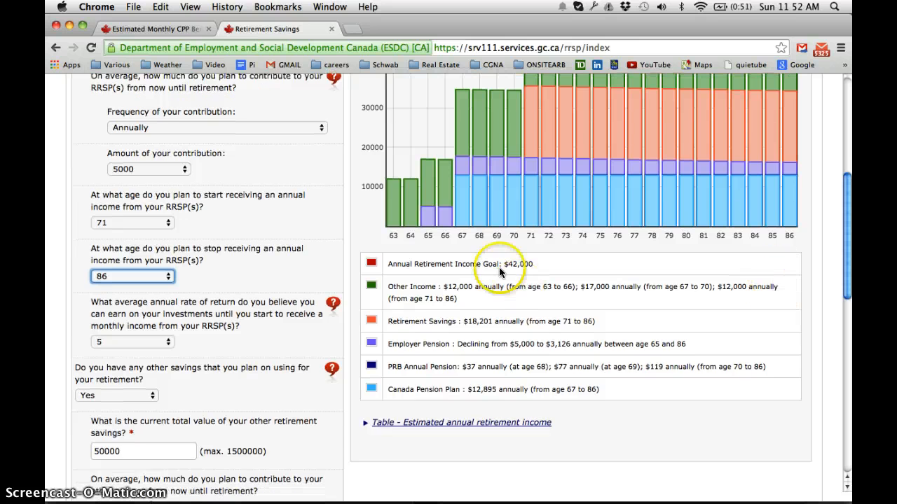
pyautogui.scroll(-10, 474, 366)
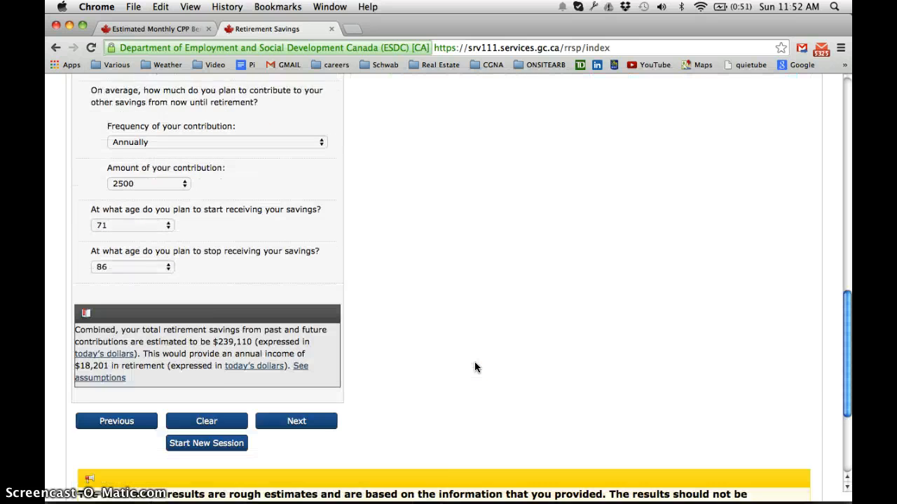
pyautogui.click(274, 315)
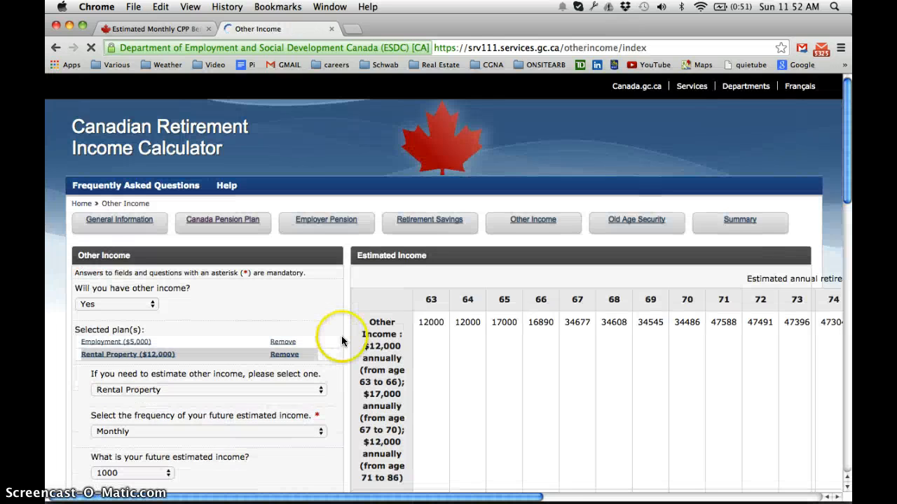
pyautogui.scroll(-10, 343, 342)
pyautogui.click(319, 344)
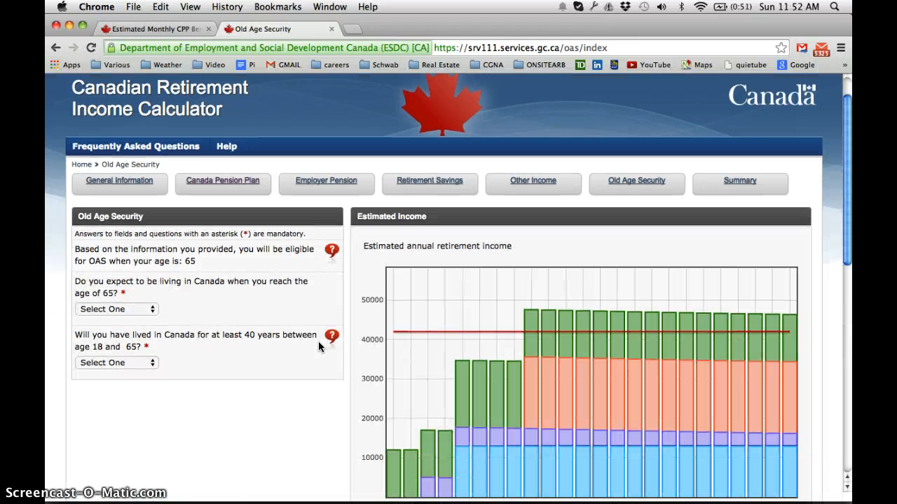
# Answer Yes to living in Canada at 65 and to having lived in Canada 40 years between ages 18 and 65
pyautogui.scroll(-1, 318, 346)
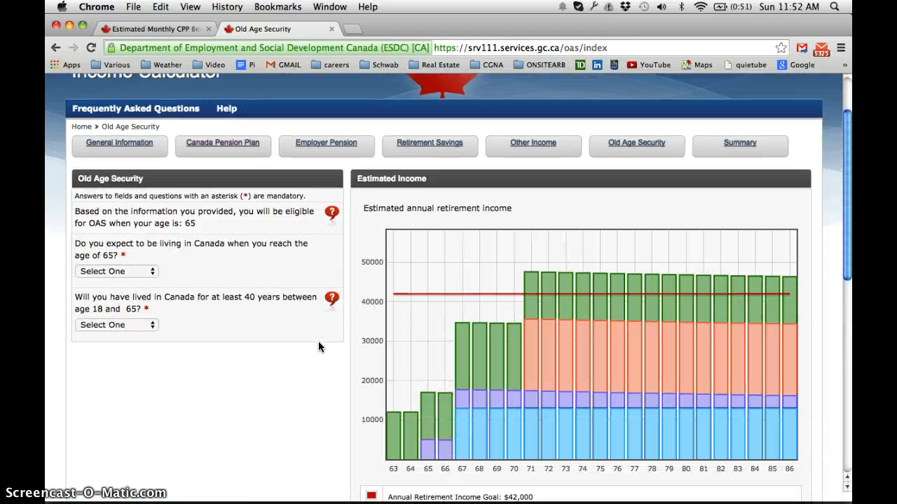
pyautogui.click(151, 272)
pyautogui.click(144, 286)
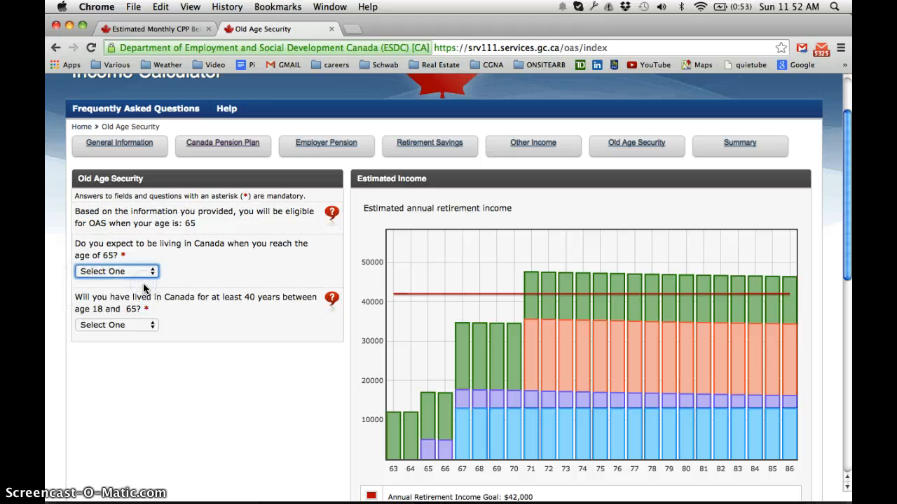
pyautogui.click(150, 324)
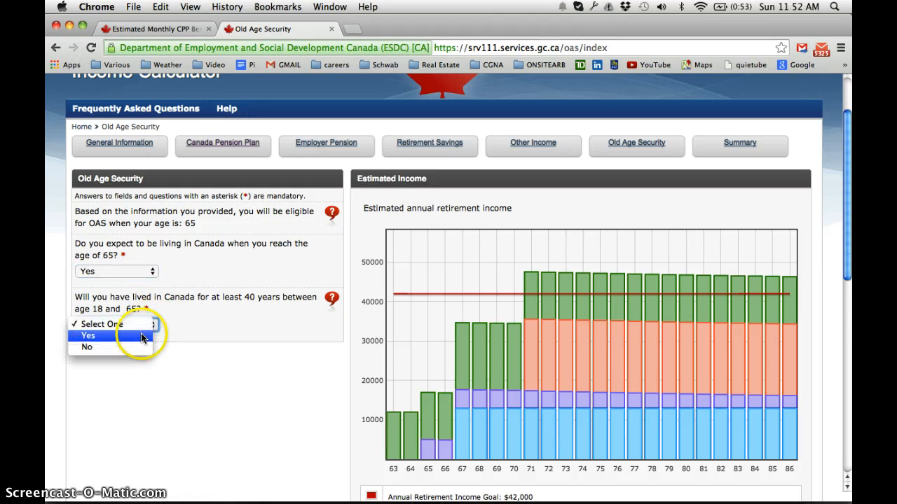
pyautogui.click(144, 335)
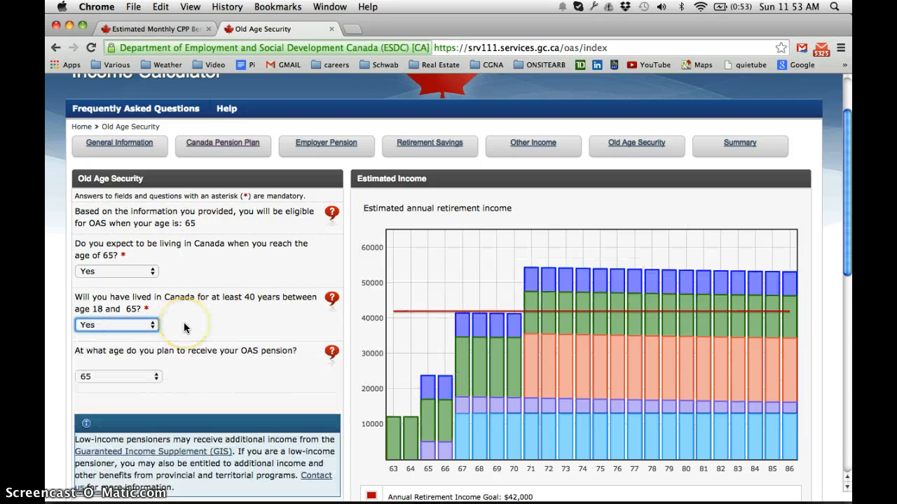
# Continue to the Summary page and dismiss the disclaimer
pyautogui.scroll(-2, 184, 327)
pyautogui.click(320, 325)
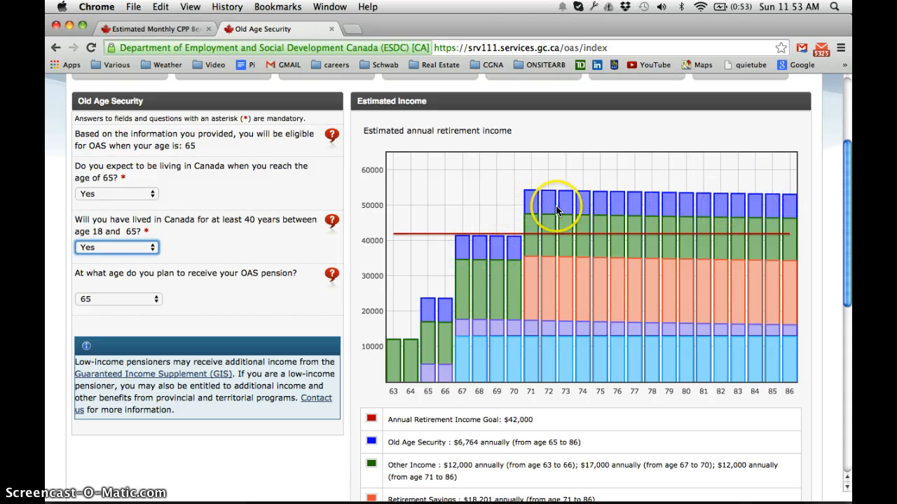
pyautogui.scroll(-10, 369, 249)
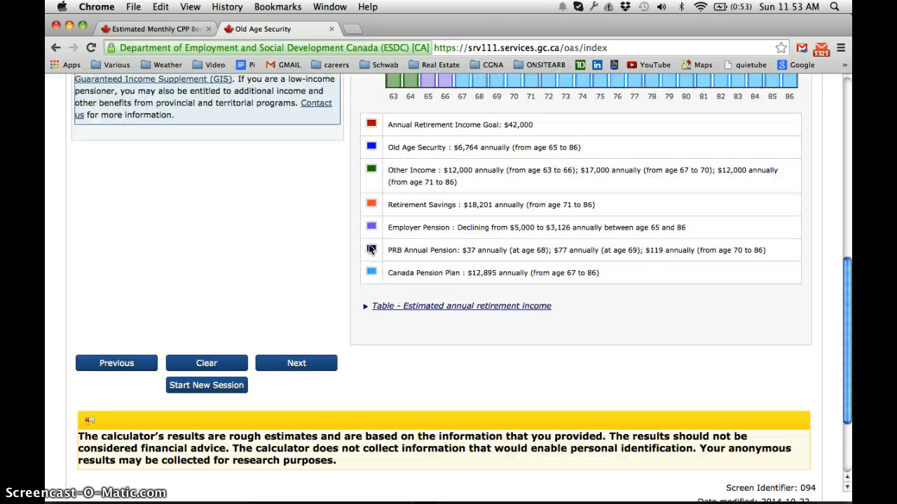
pyautogui.scroll(-2, 369, 249)
pyautogui.click(297, 303)
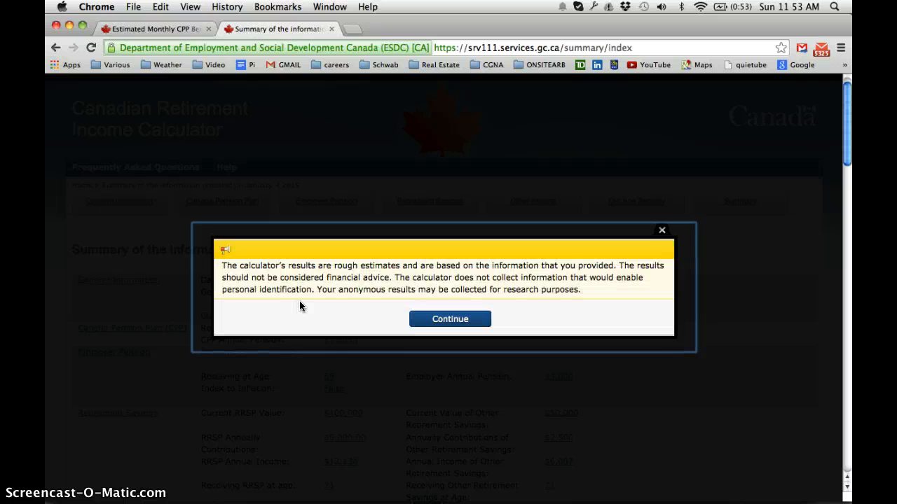
pyautogui.click(420, 319)
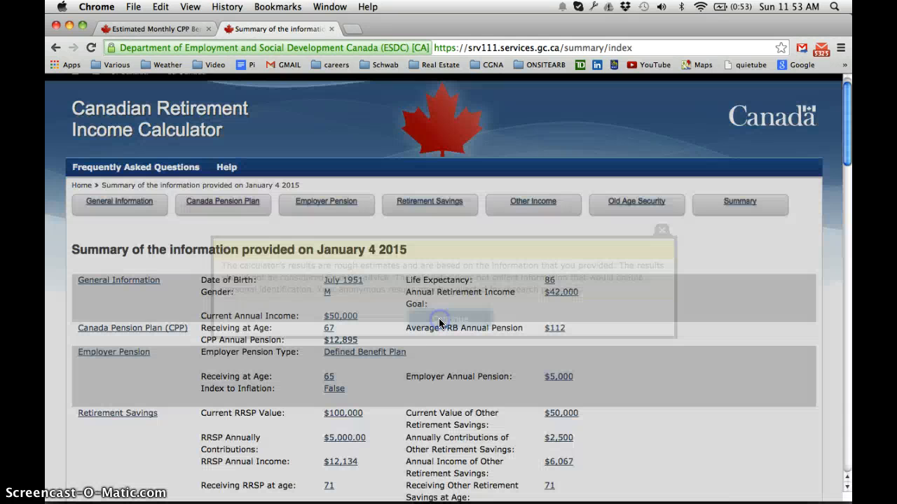
# Review the summary details, results, chart and estimated annual retirement income table
pyautogui.scroll(-3, 445, 283)
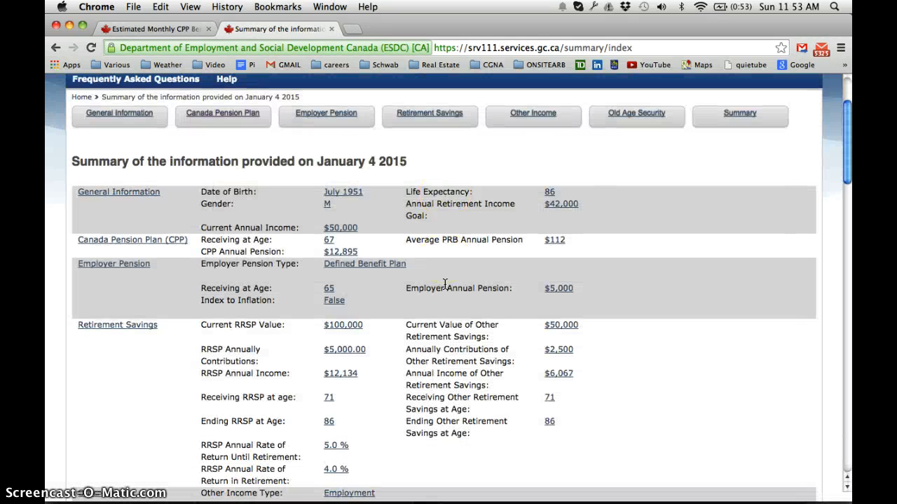
pyautogui.scroll(-2, 445, 284)
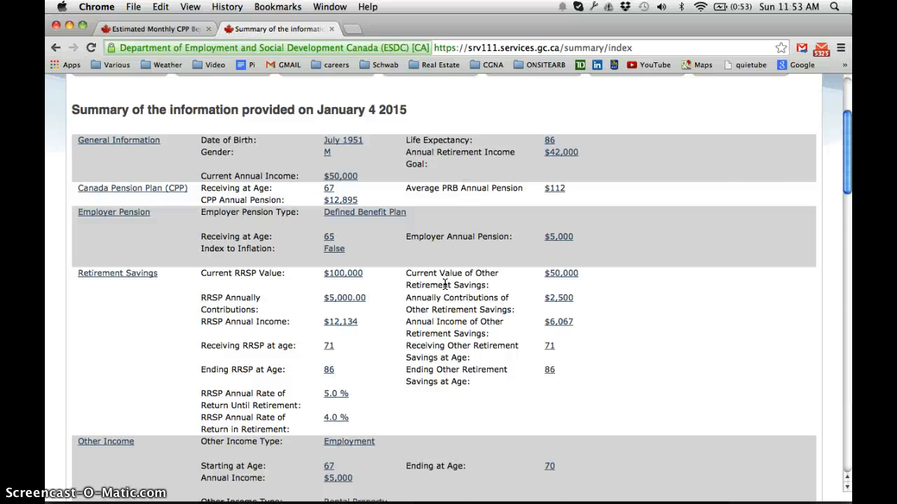
pyautogui.scroll(2, 445, 284)
pyautogui.scroll(-12, 445, 284)
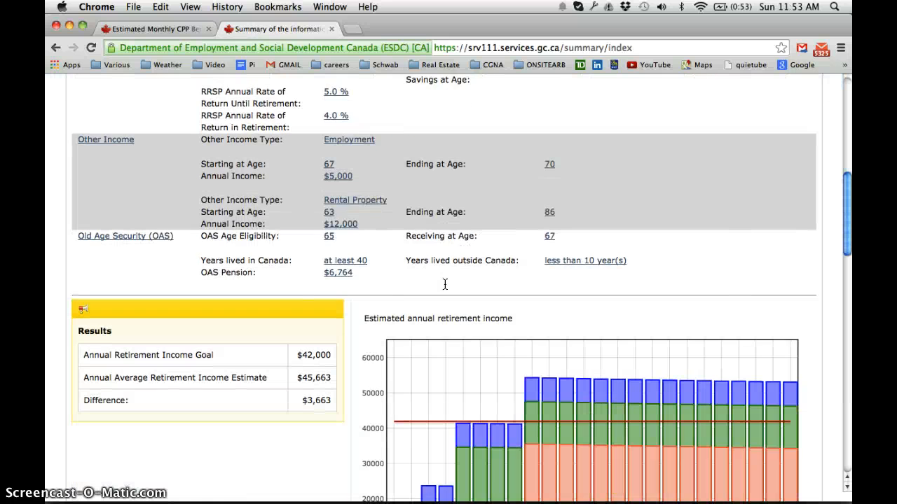
pyautogui.scroll(-15, 444, 284)
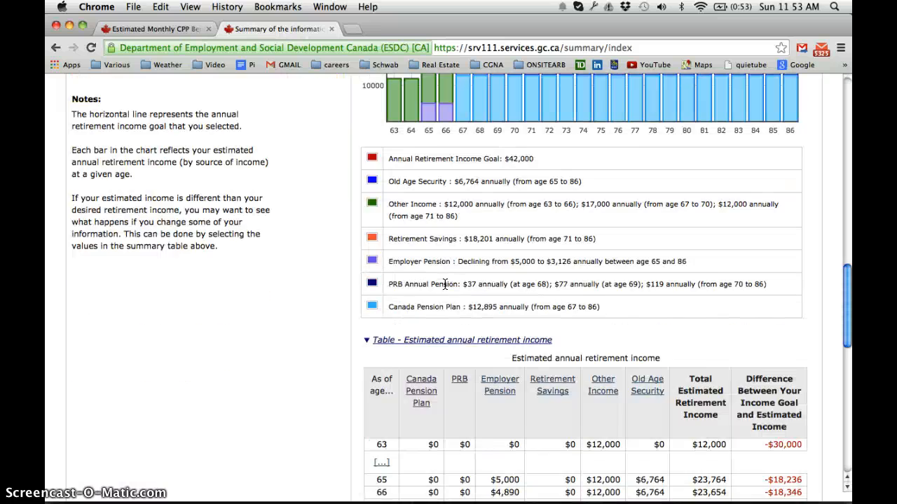
pyautogui.scroll(-16, 444, 284)
pyautogui.scroll(16, 445, 284)
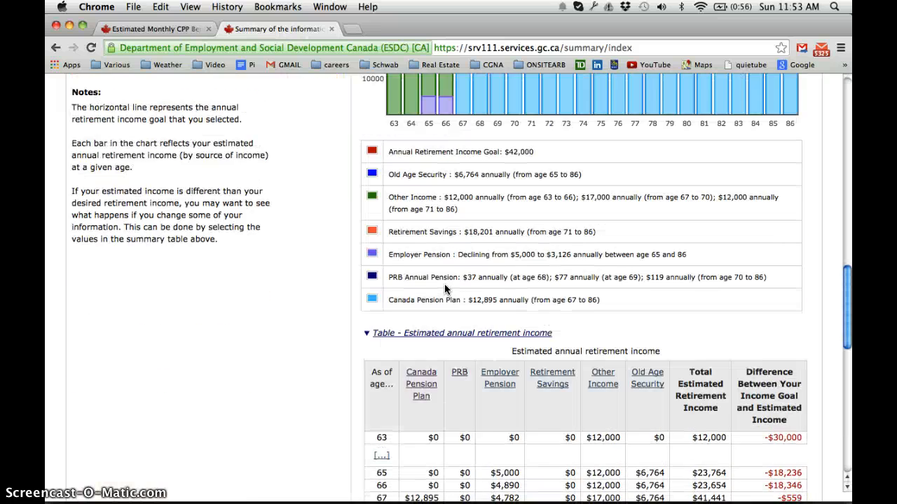
pyautogui.scroll(8, 444, 285)
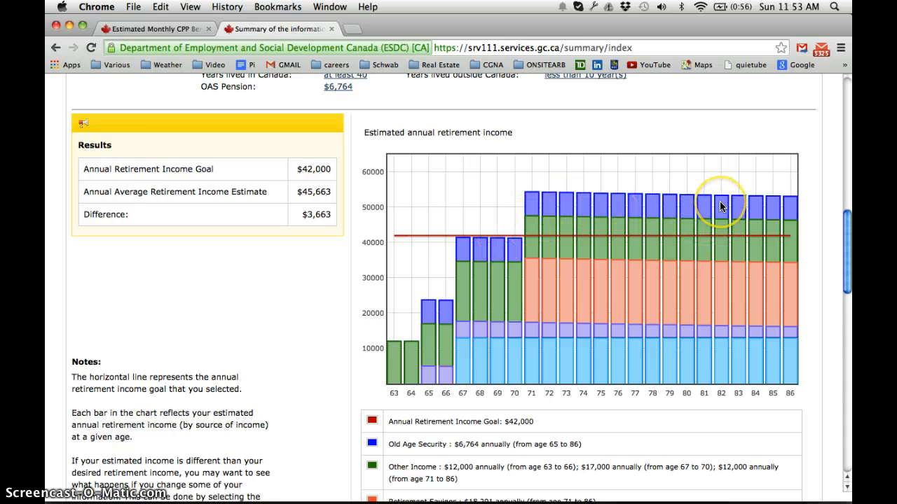
pyautogui.scroll(-1, 722, 206)
pyautogui.scroll(-20, 719, 201)
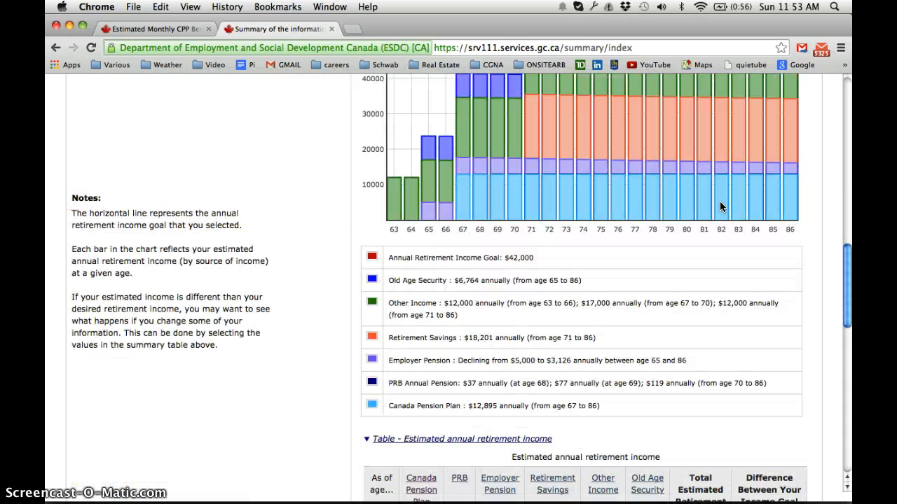
pyautogui.scroll(15, 719, 205)
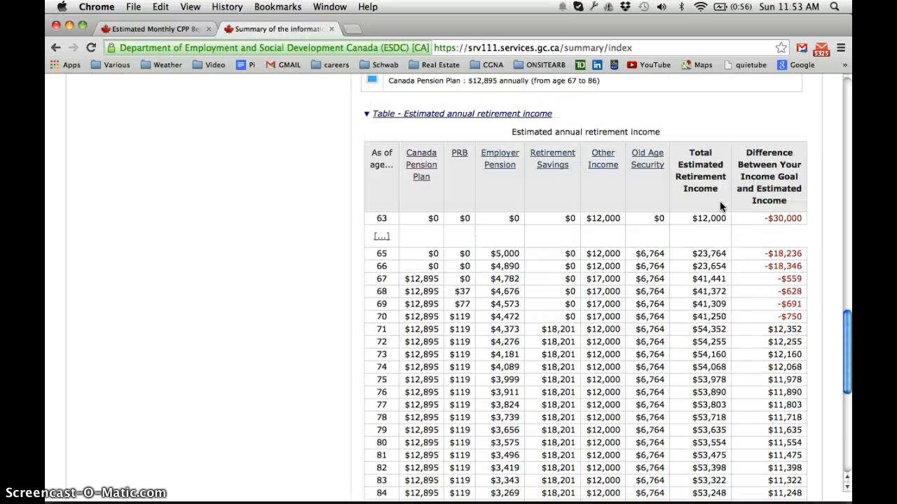
pyautogui.scroll(-12, 720, 206)
pyautogui.scroll(-6, 719, 201)
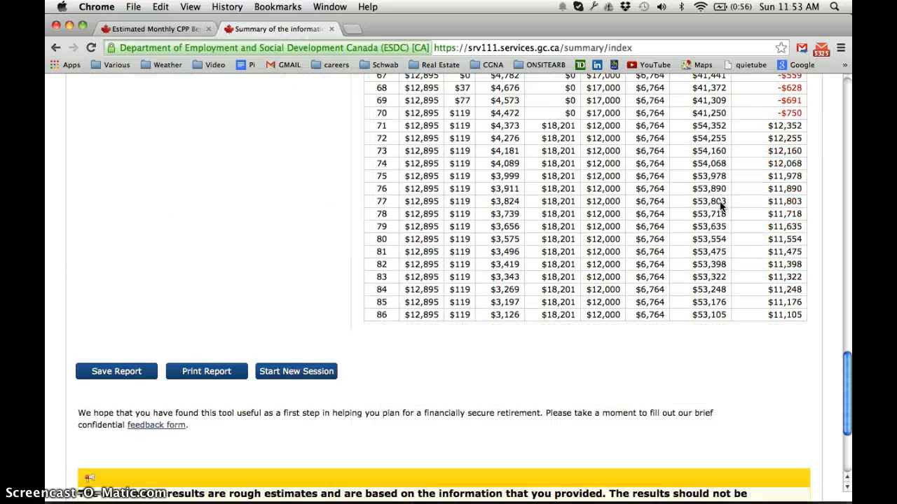
# Print the report and save it as a PDF
pyautogui.click(203, 373)
pyautogui.click(202, 373)
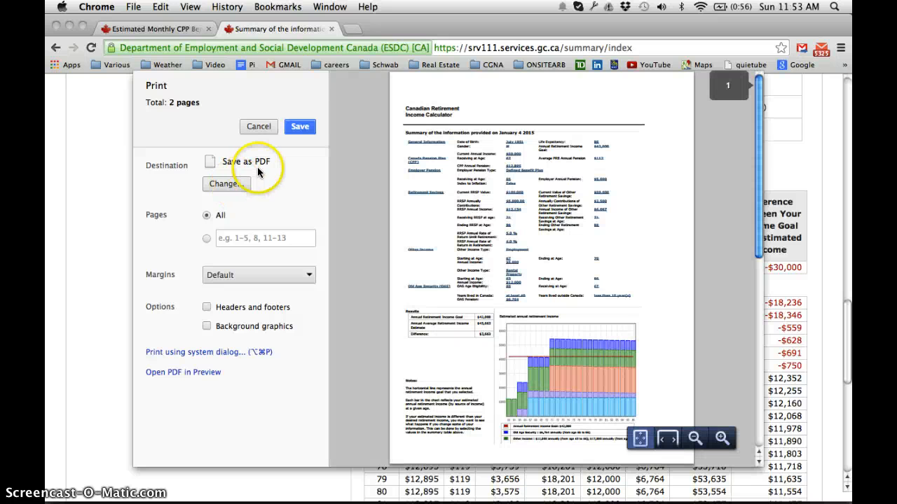
pyautogui.click(302, 127)
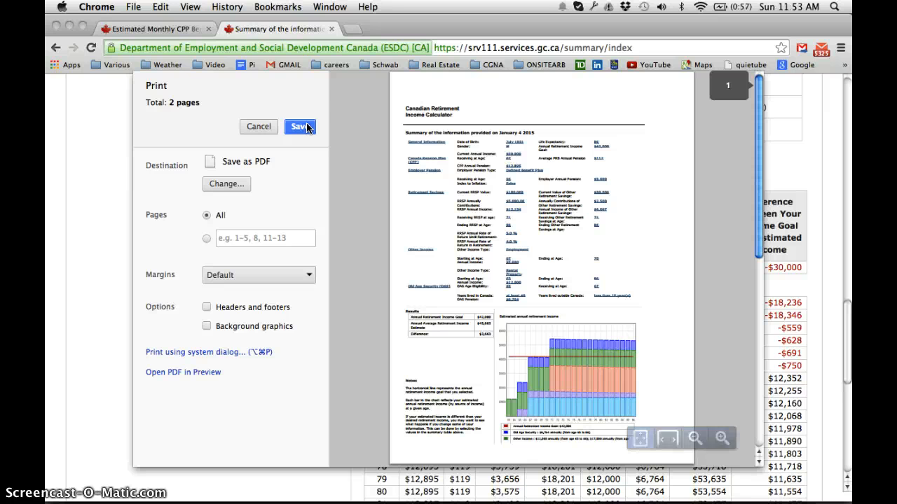
pyautogui.click(323, 85)
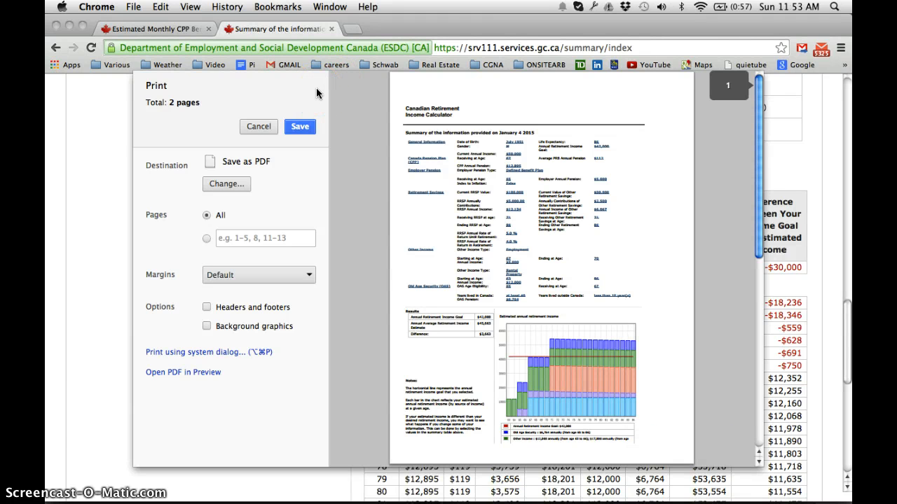